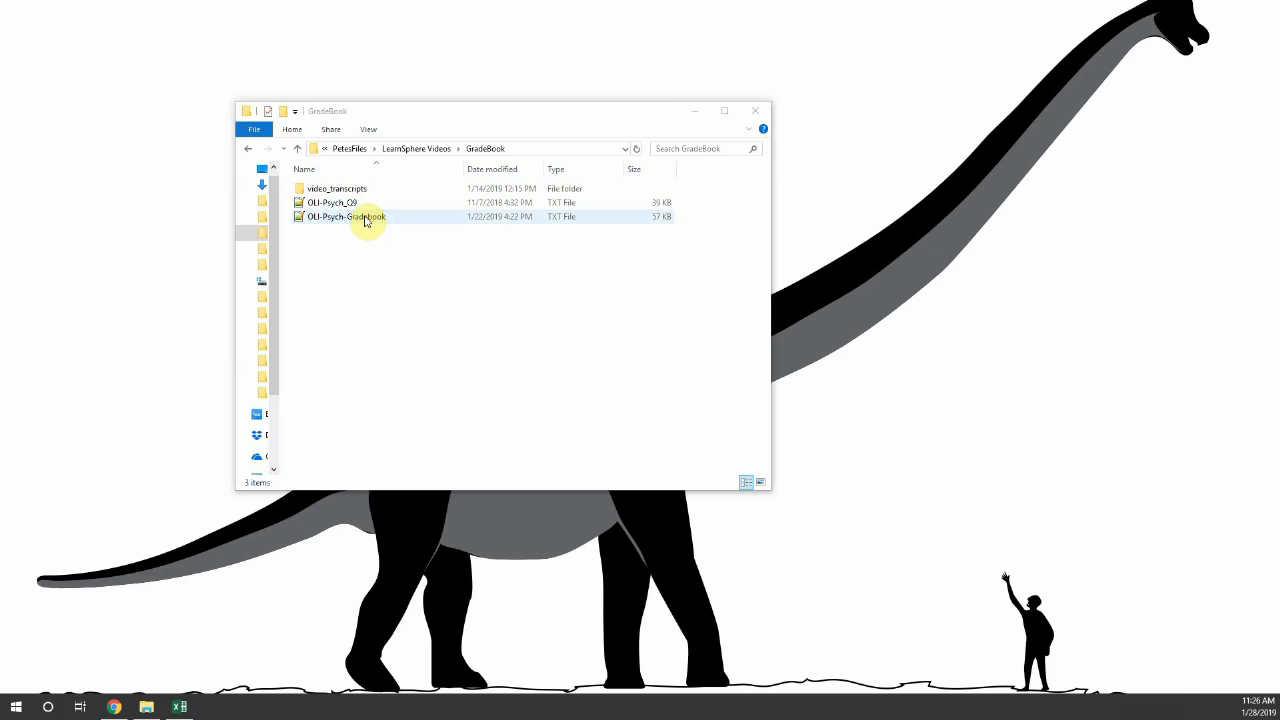
# Step: Open the OLI-Psych-Gradebook text file in Excel to view its grade columns
pyautogui.rightClick(366, 221)
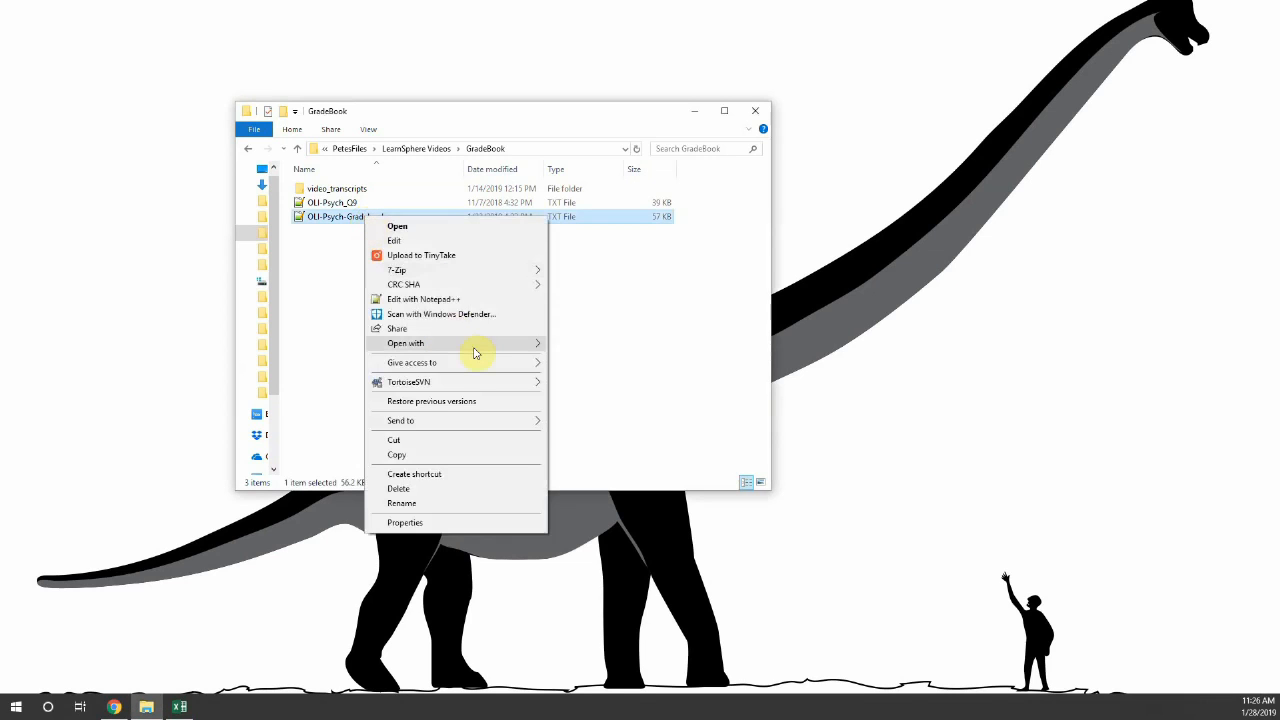
pyautogui.moveTo(474, 351)
pyautogui.click(576, 345)
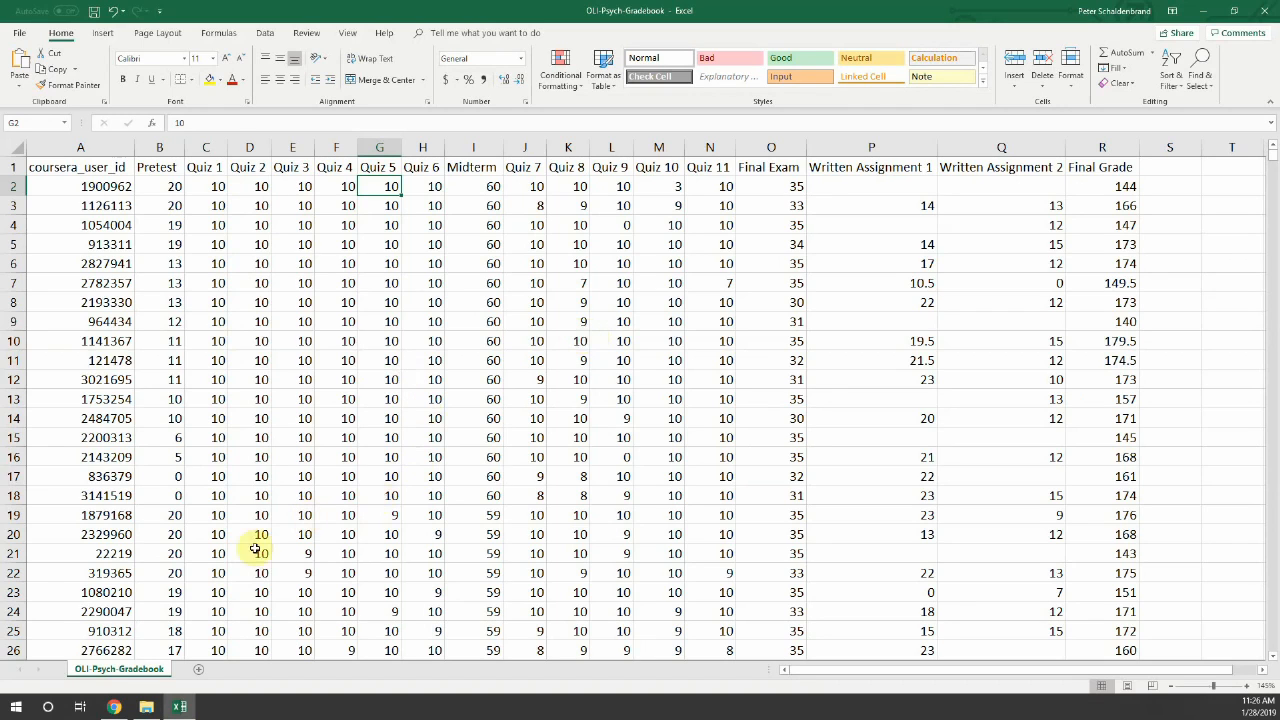
# Step: Switch to LearnSphere in Chrome and start a new Tigris workflow named Gradebook Demo, assigned to the personal folder
pyautogui.click(115, 708)
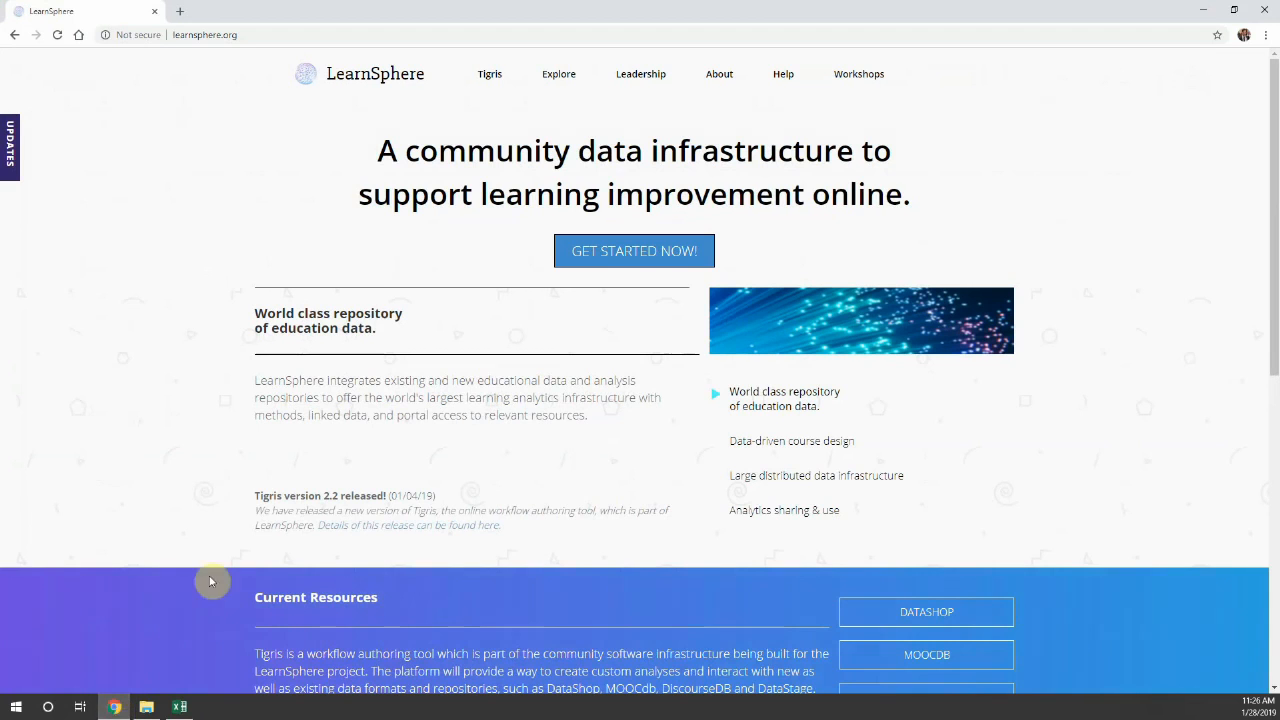
pyautogui.click(616, 255)
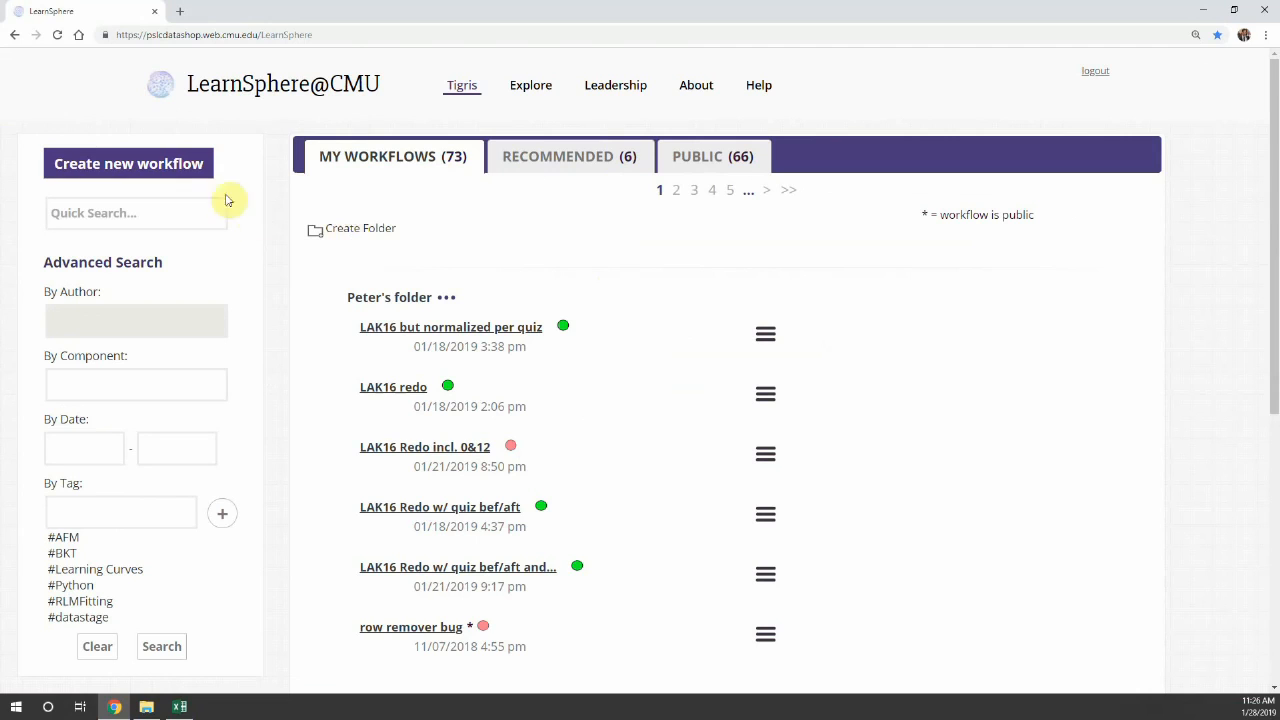
pyautogui.click(168, 172)
pyautogui.click(443, 206)
pyautogui.write('Gradebook Demo')
pyautogui.click(440, 280)
pyautogui.click(449, 320)
# Step: Tag the new workflow with Correlation and Cronbach's Alpha and save it
pyautogui.click(526, 484)
pyautogui.write('Correlation')
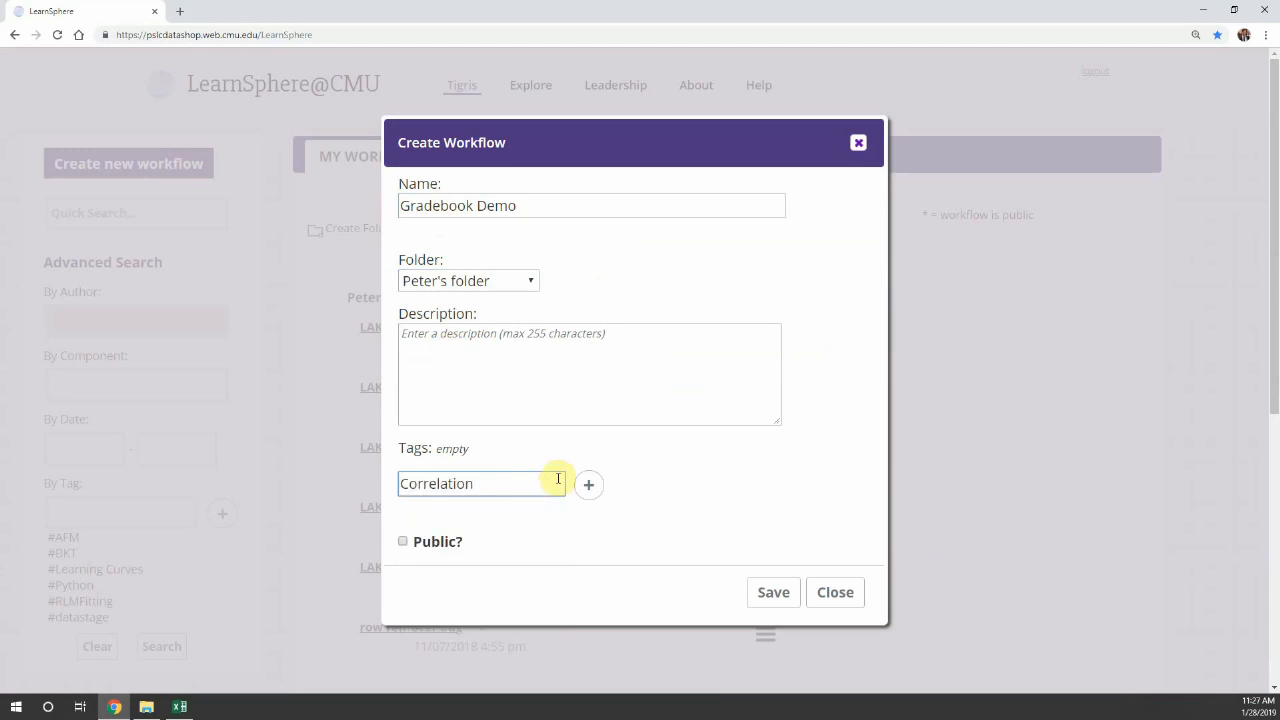
pyautogui.press('Return')
pyautogui.write("Cronbach's Alpha")
pyautogui.press('Return')
pyautogui.click(727, 305)
pyautogui.click(471, 502)
pyautogui.press('BackSpace')
pyautogui.press('Return')
pyautogui.click(773, 611)
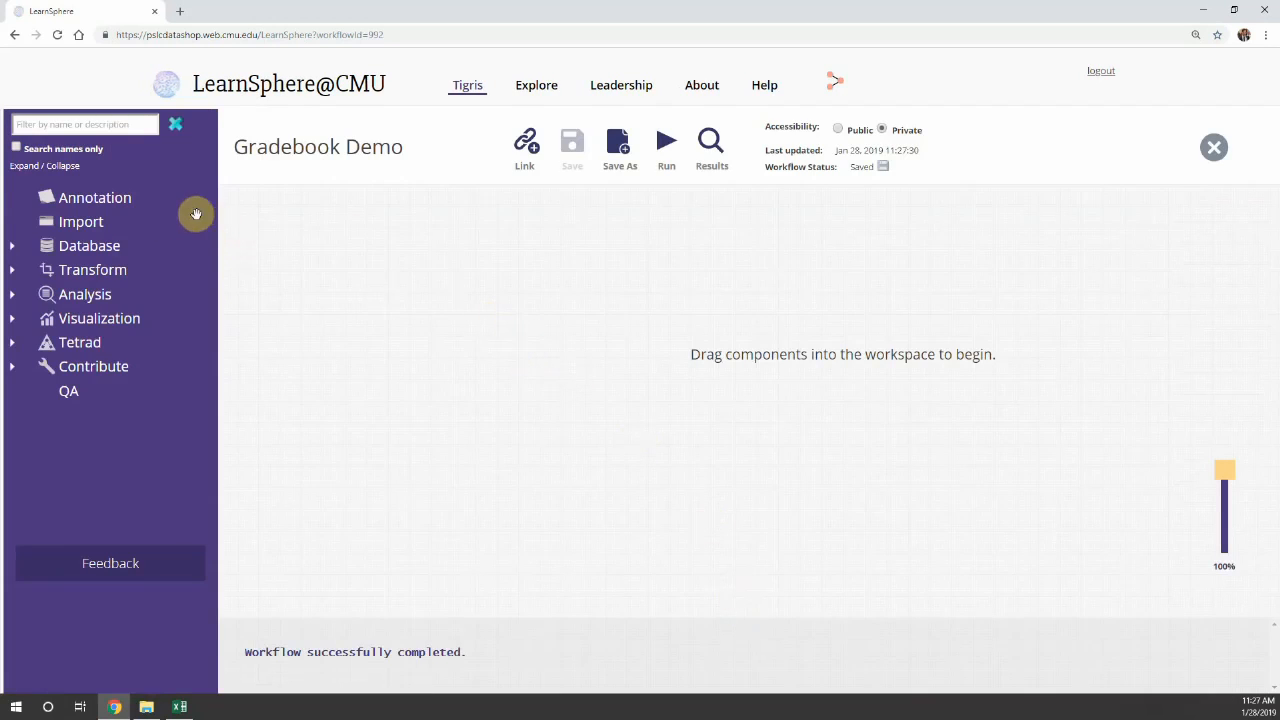
# Step: Add an Import component to the workspace and set it up for uploading an own file of type Tab-Delimited
pyautogui.moveTo(75, 228); pyautogui.dragTo(350, 256)
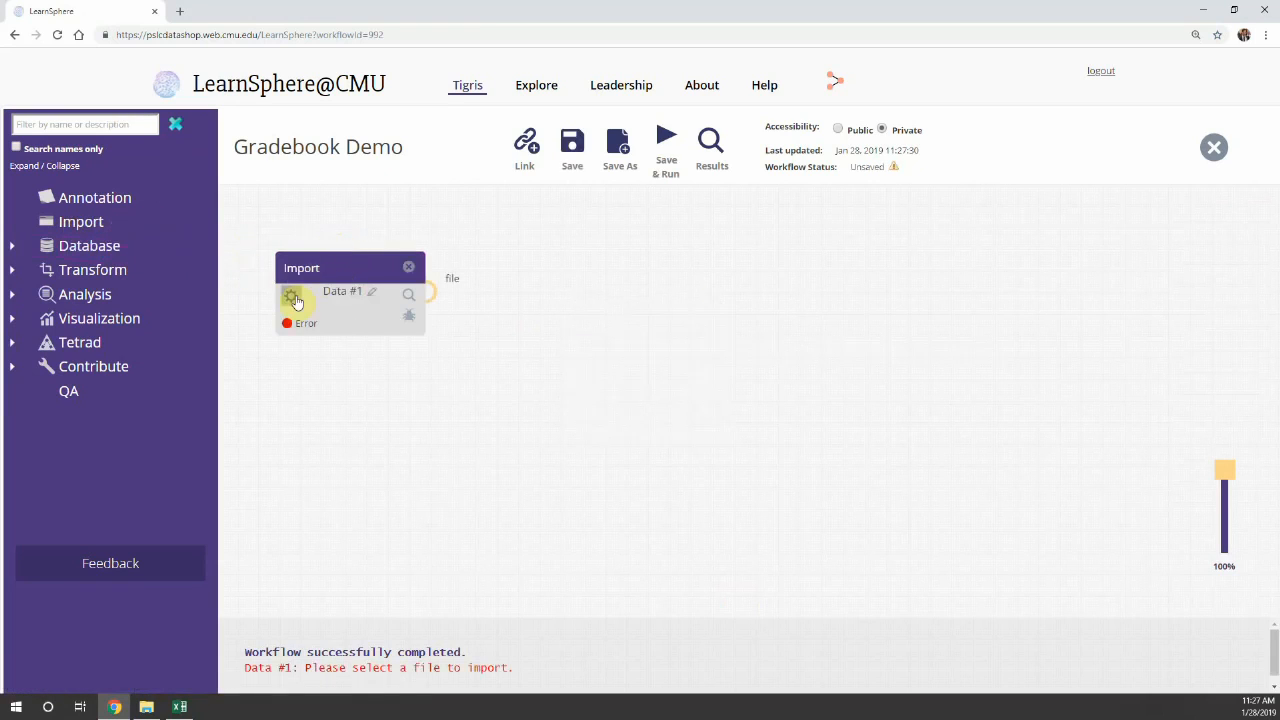
pyautogui.click(291, 297)
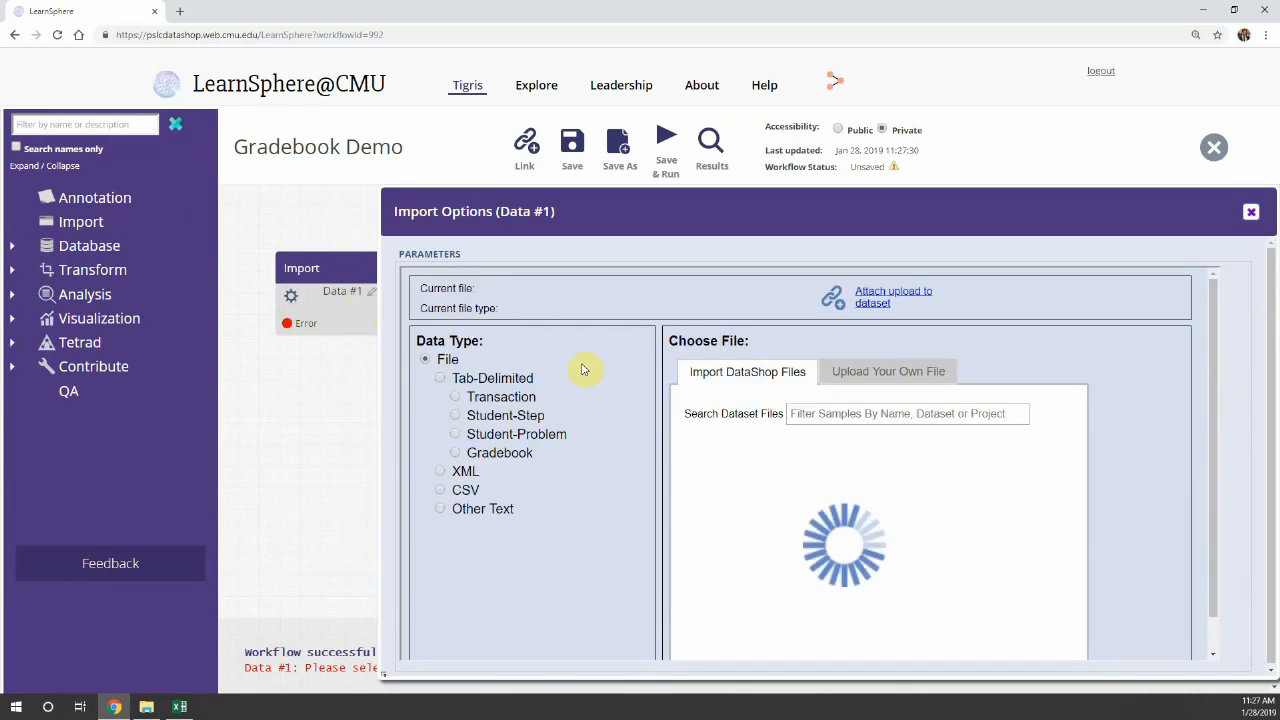
pyautogui.click(865, 374)
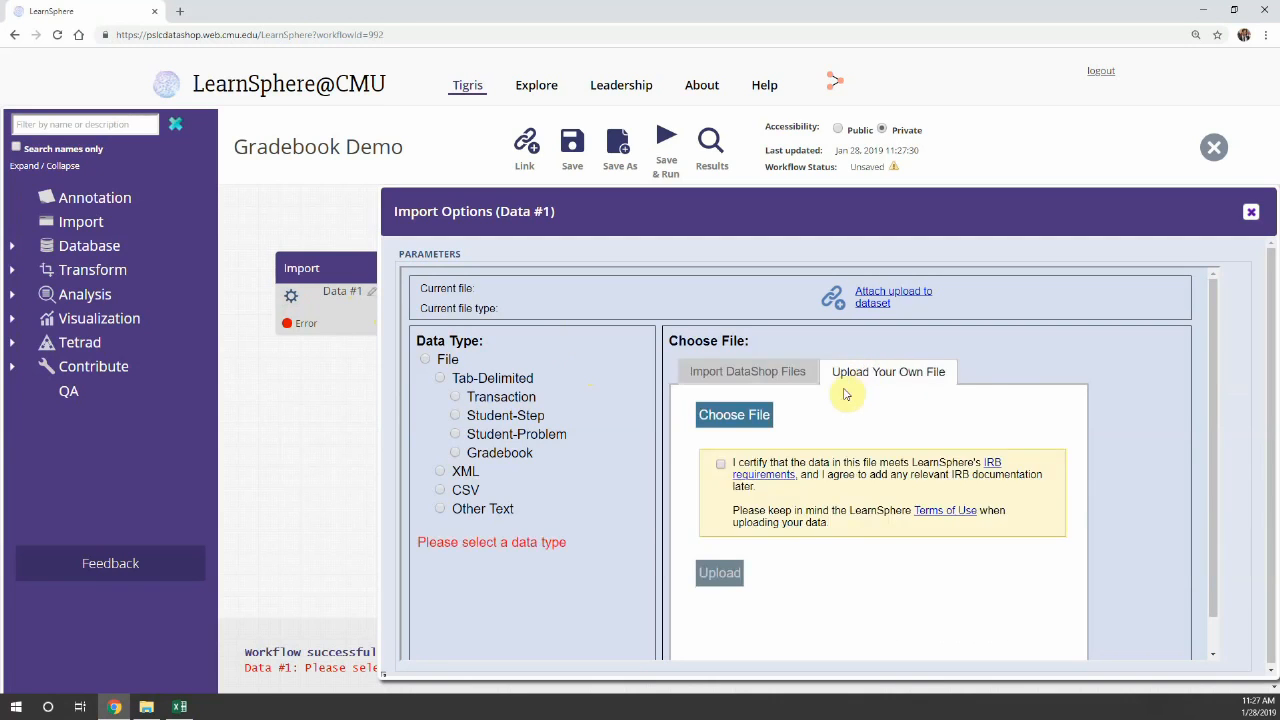
pyautogui.click(499, 385)
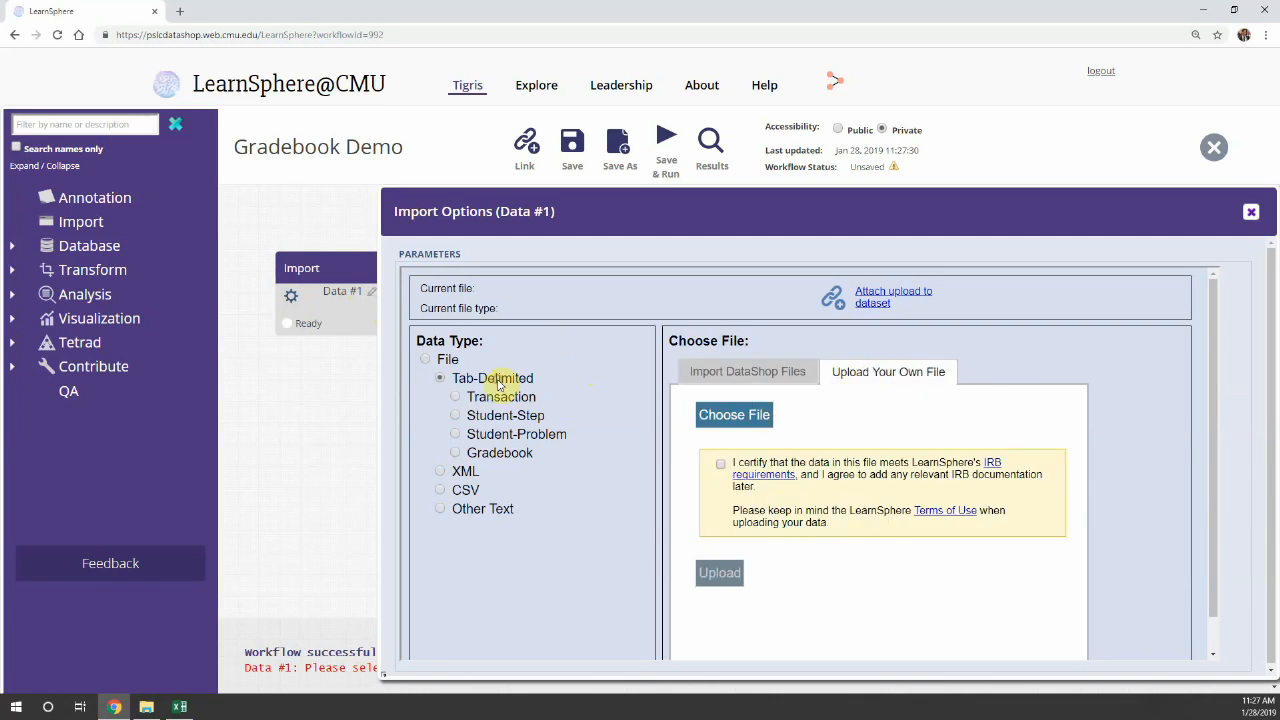
# Step: Upload OLI-Psych-Gradebook.txt to the Import component, certifying that it meets the IRB requirements, and close the import options
pyautogui.click(722, 416)
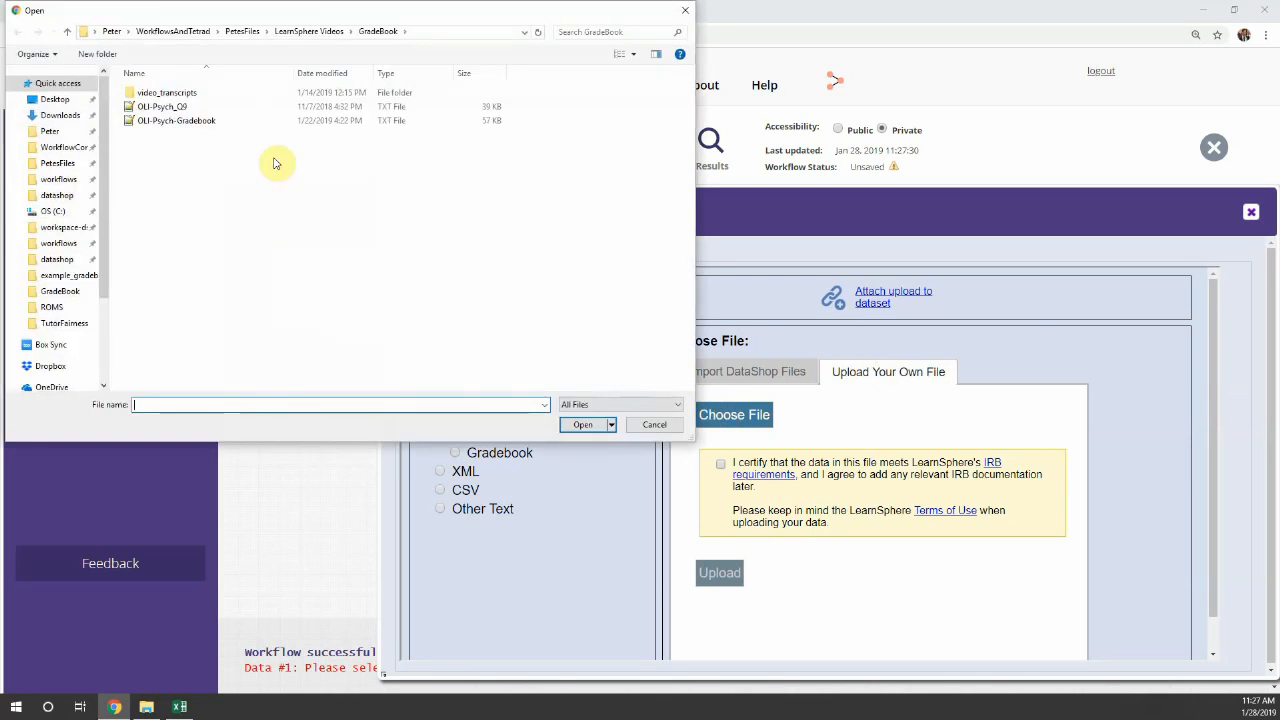
pyautogui.click(210, 122)
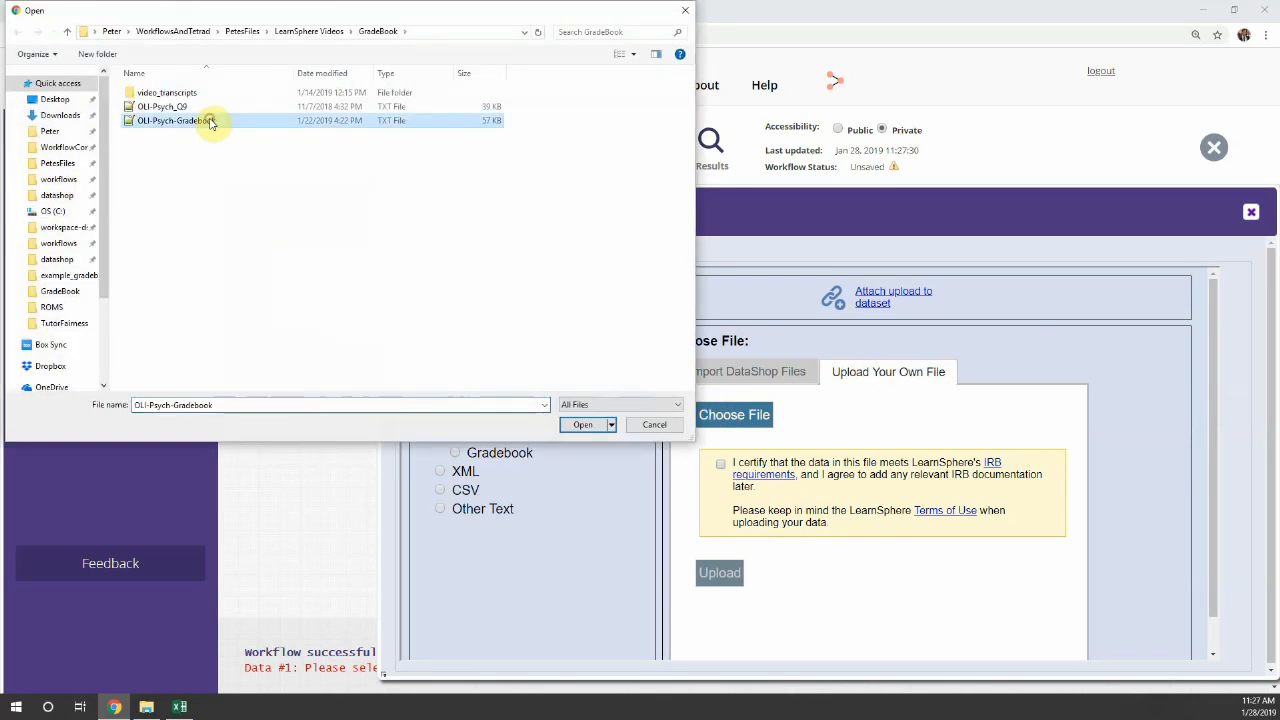
pyautogui.click(582, 425)
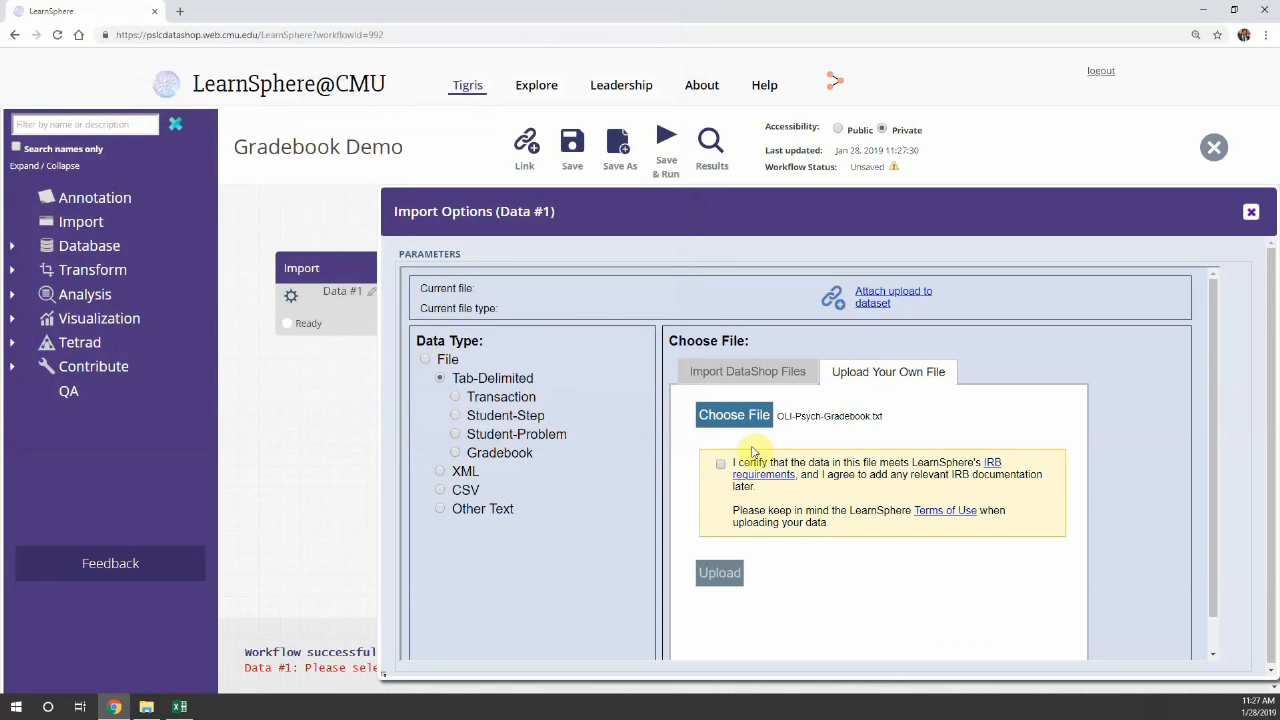
pyautogui.click(815, 465)
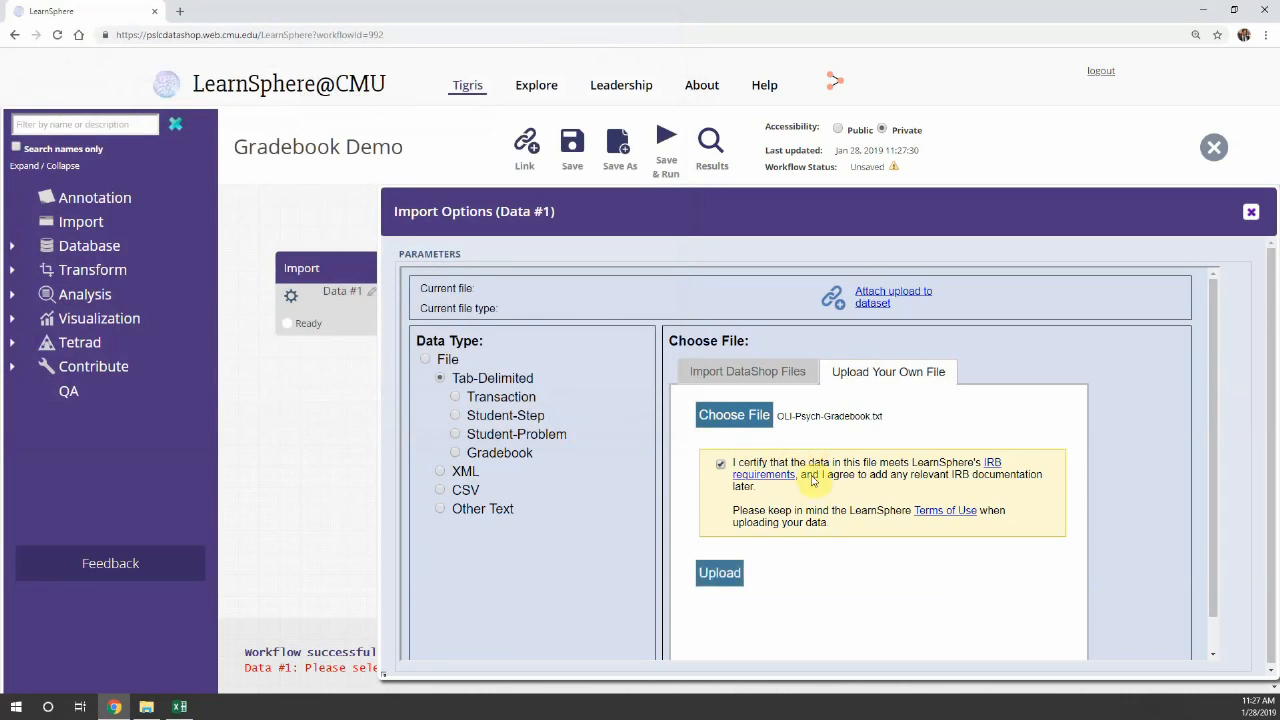
pyautogui.click(720, 574)
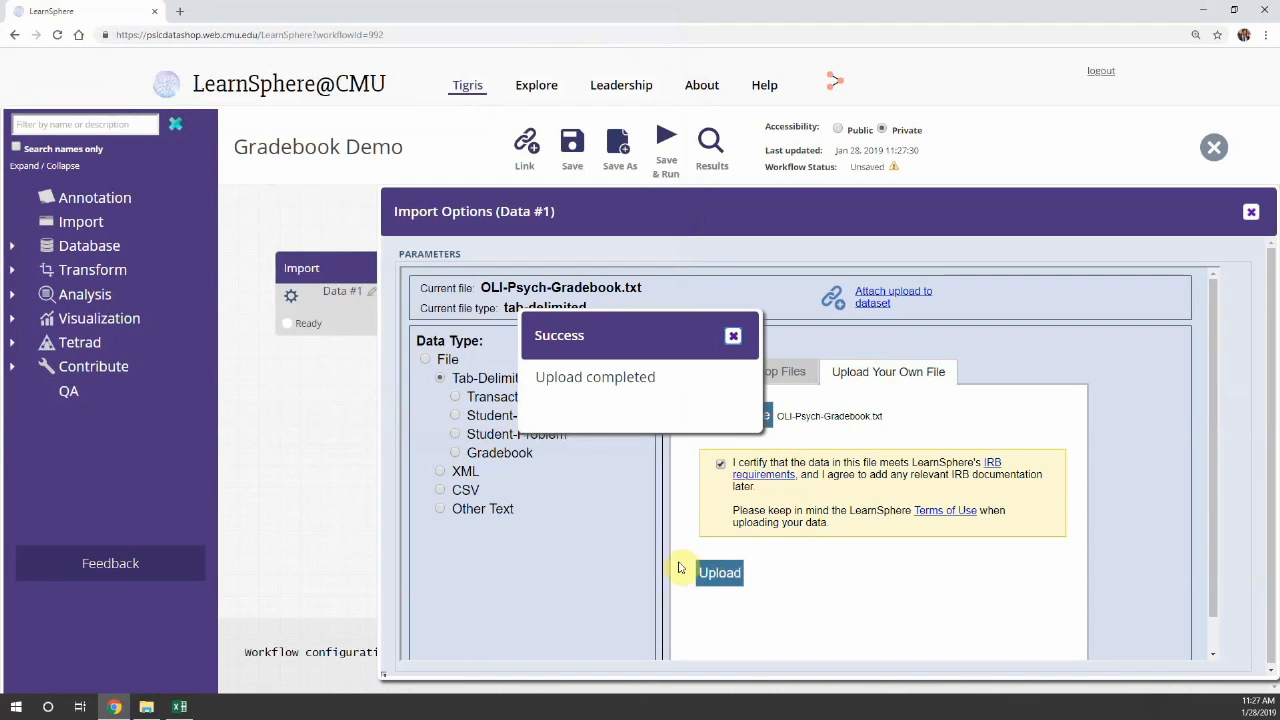
pyautogui.click(317, 403)
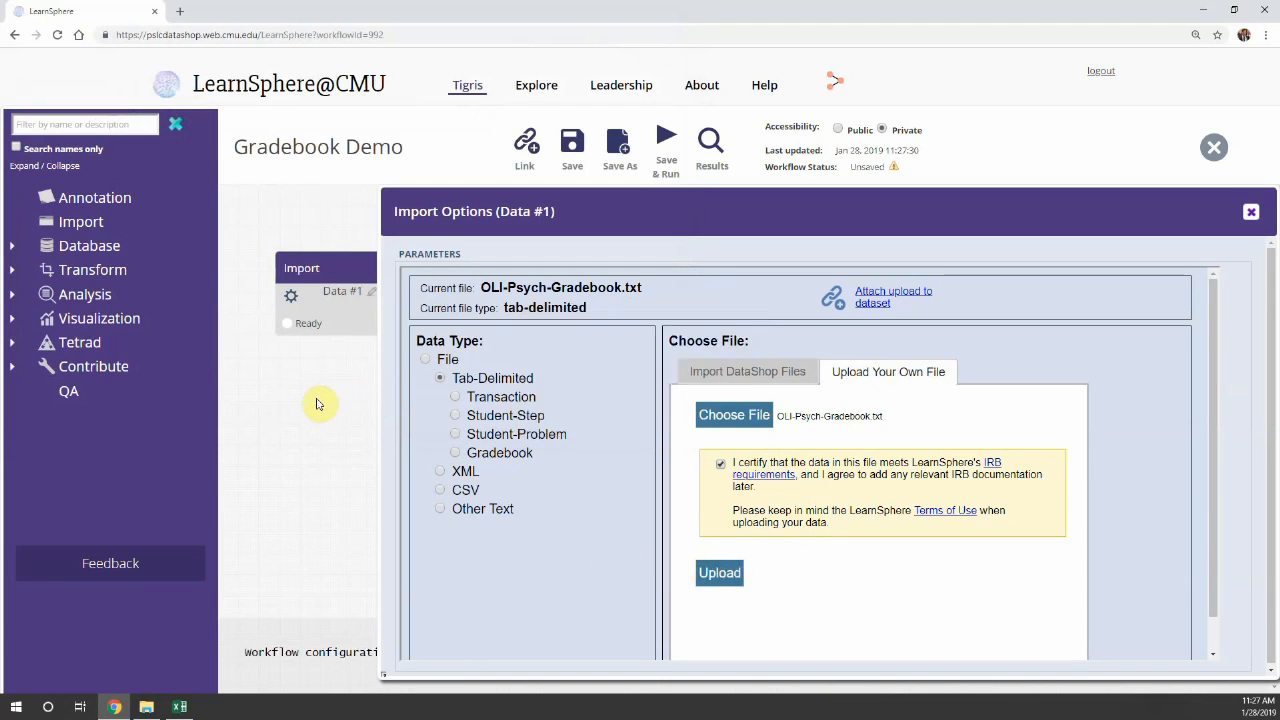
pyautogui.click(317, 402)
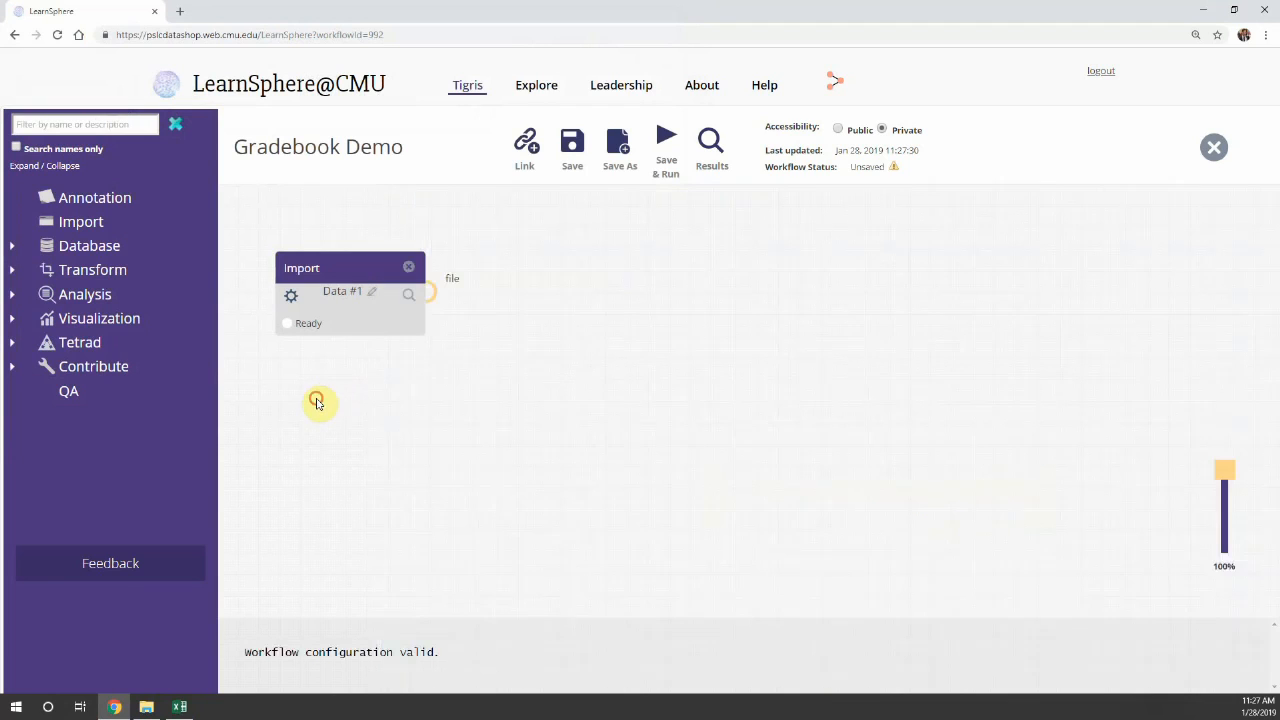
# Step: Add a Correlation analysis component beside the Import component and connect the import's file output to its gradebook input
pyautogui.click(13, 295)
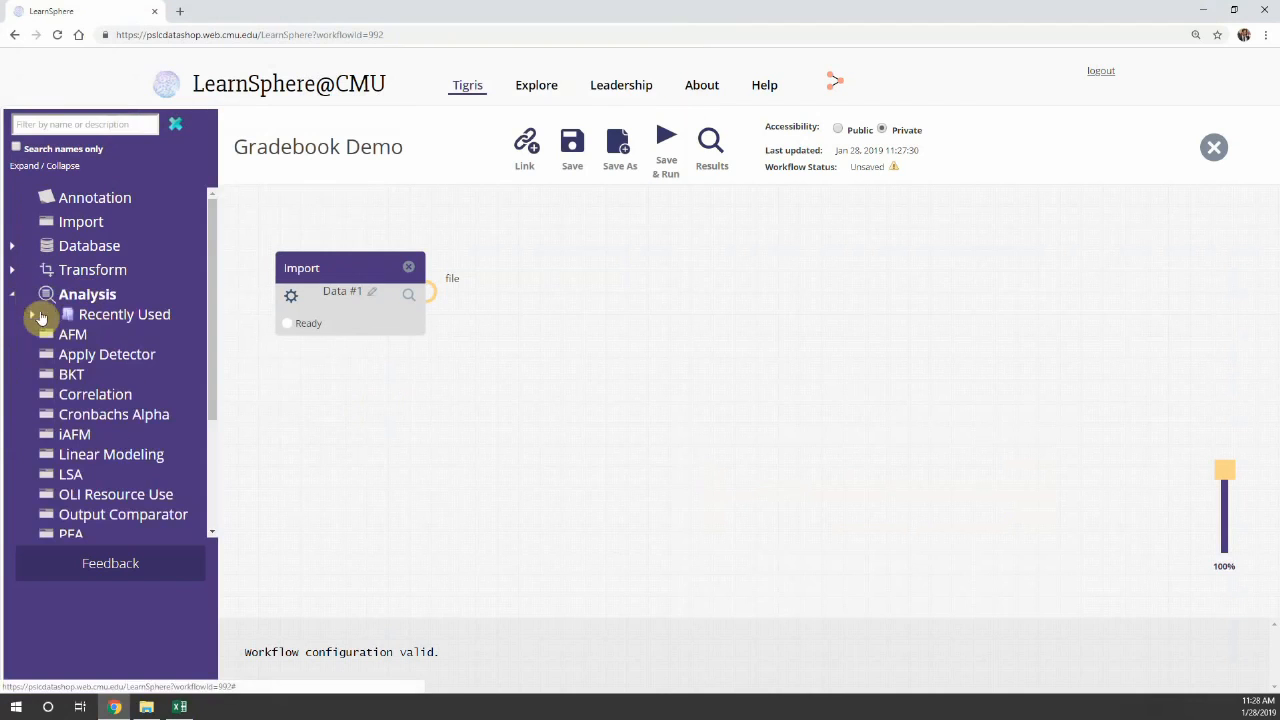
pyautogui.moveTo(83, 400)
pyautogui.moveTo(83, 400); pyautogui.dragTo(620, 273)
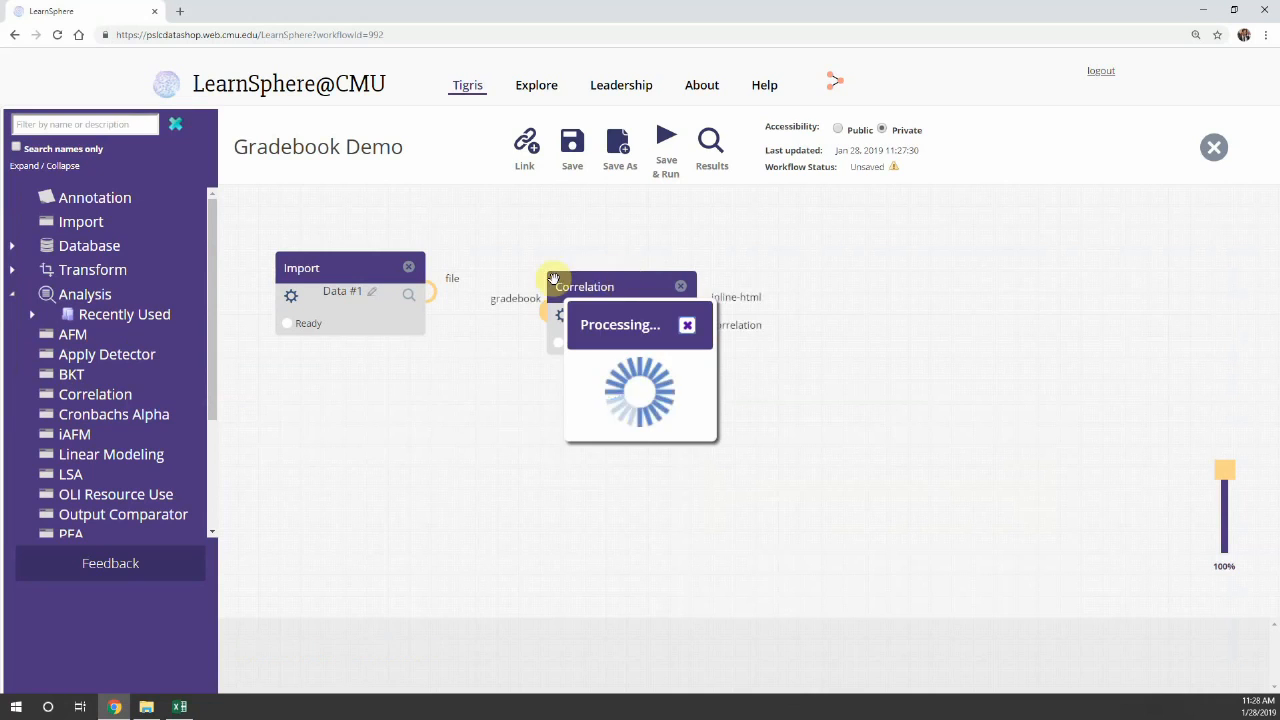
pyautogui.moveTo(434, 294); pyautogui.dragTo(548, 313)
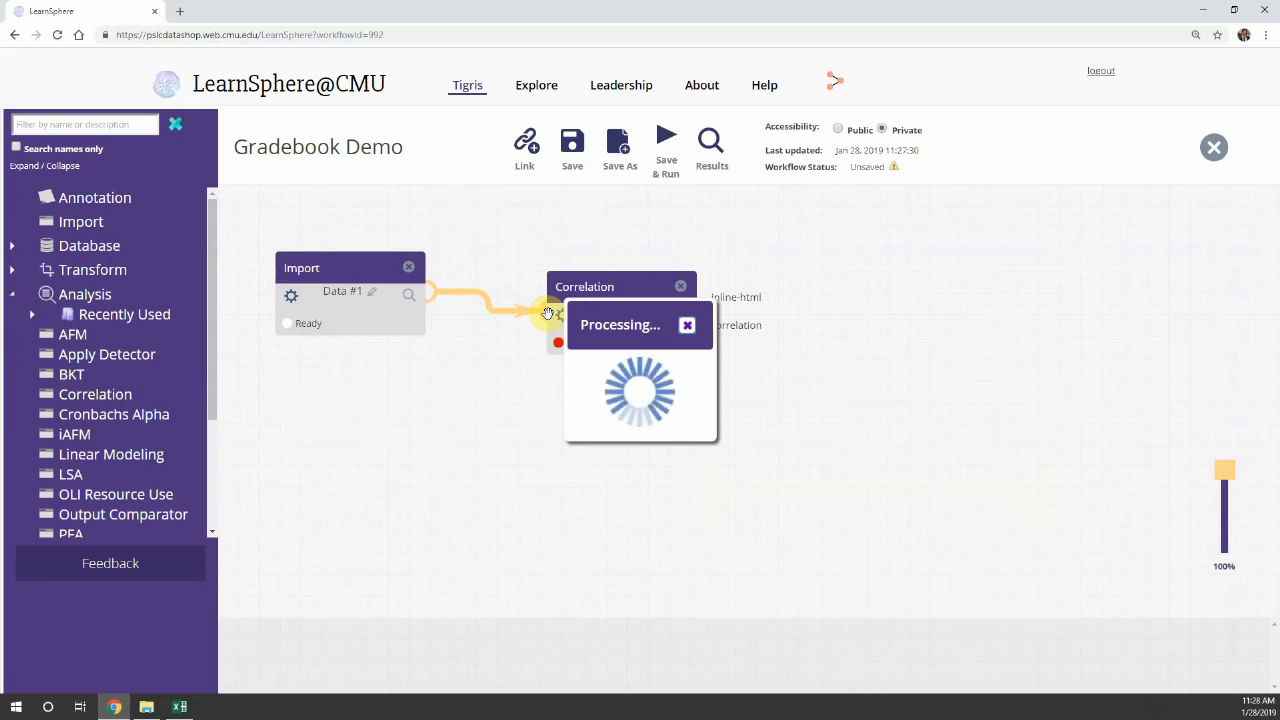
# Step: Set the Correlation component's Is Summary Column Present option to True, and save and run the workflow
pyautogui.click(561, 318)
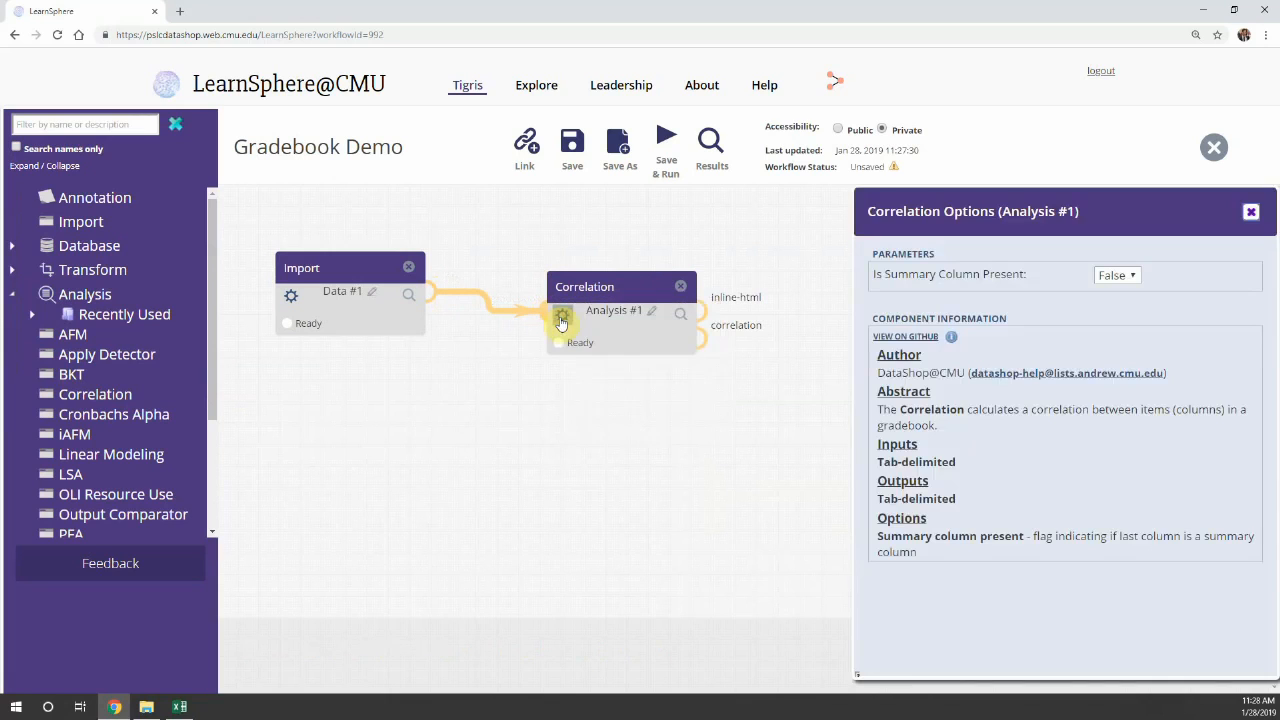
pyautogui.click(1132, 276)
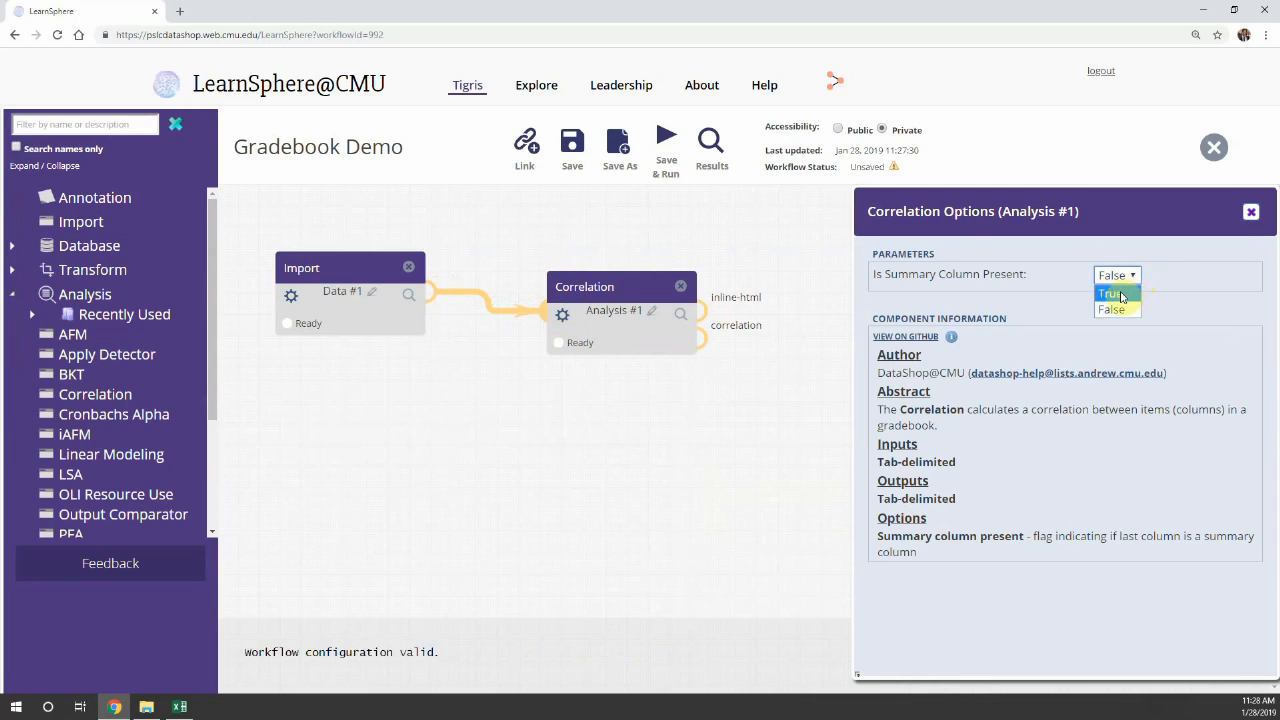
pyautogui.click(1121, 294)
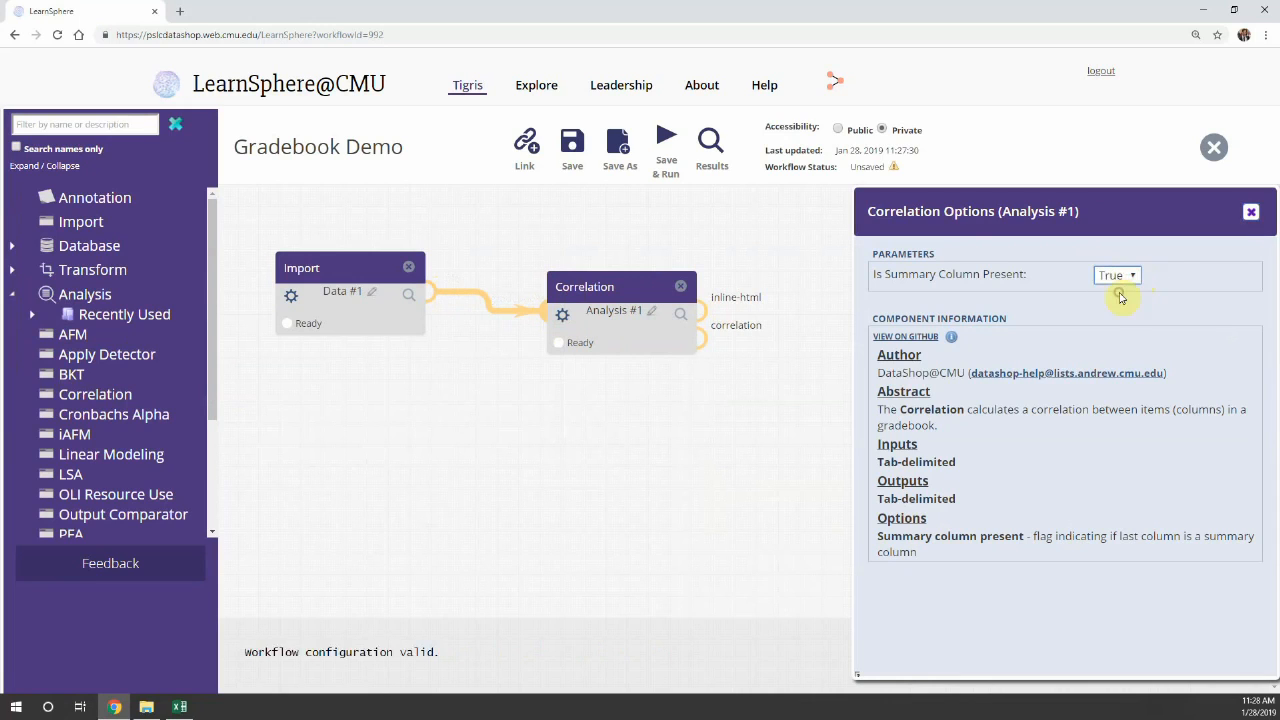
pyautogui.click(772, 413)
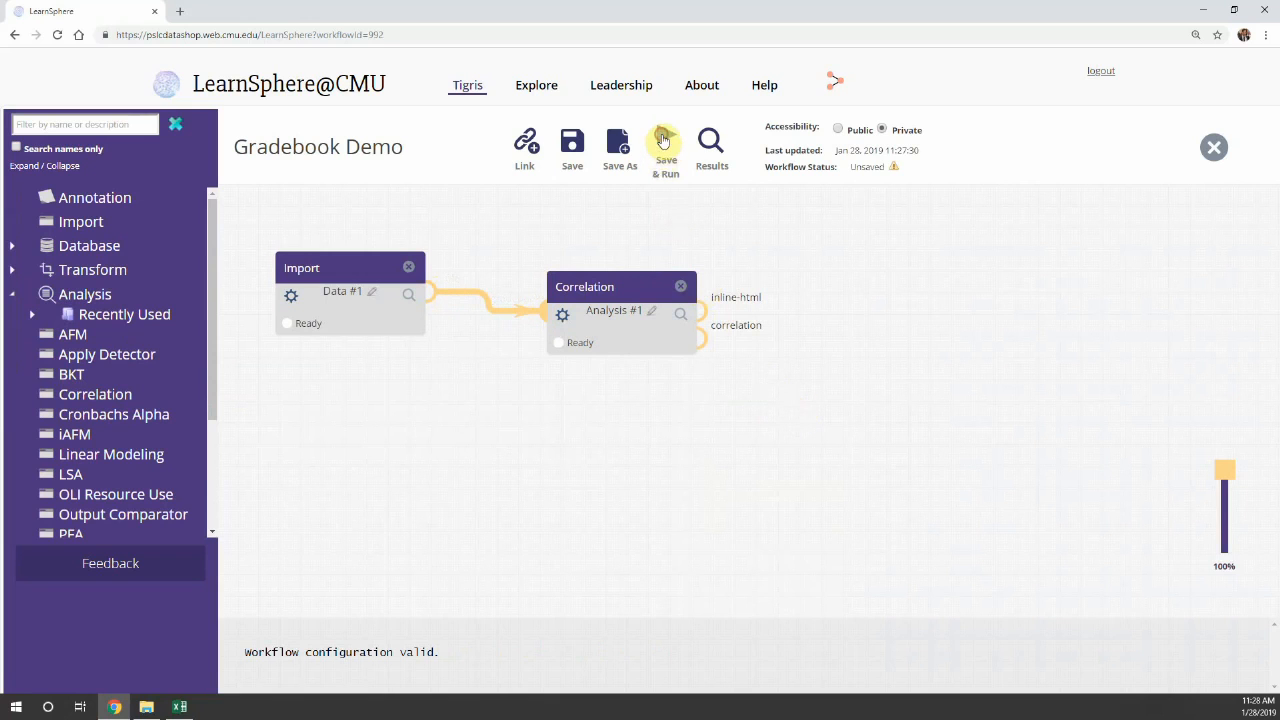
pyautogui.click(663, 141)
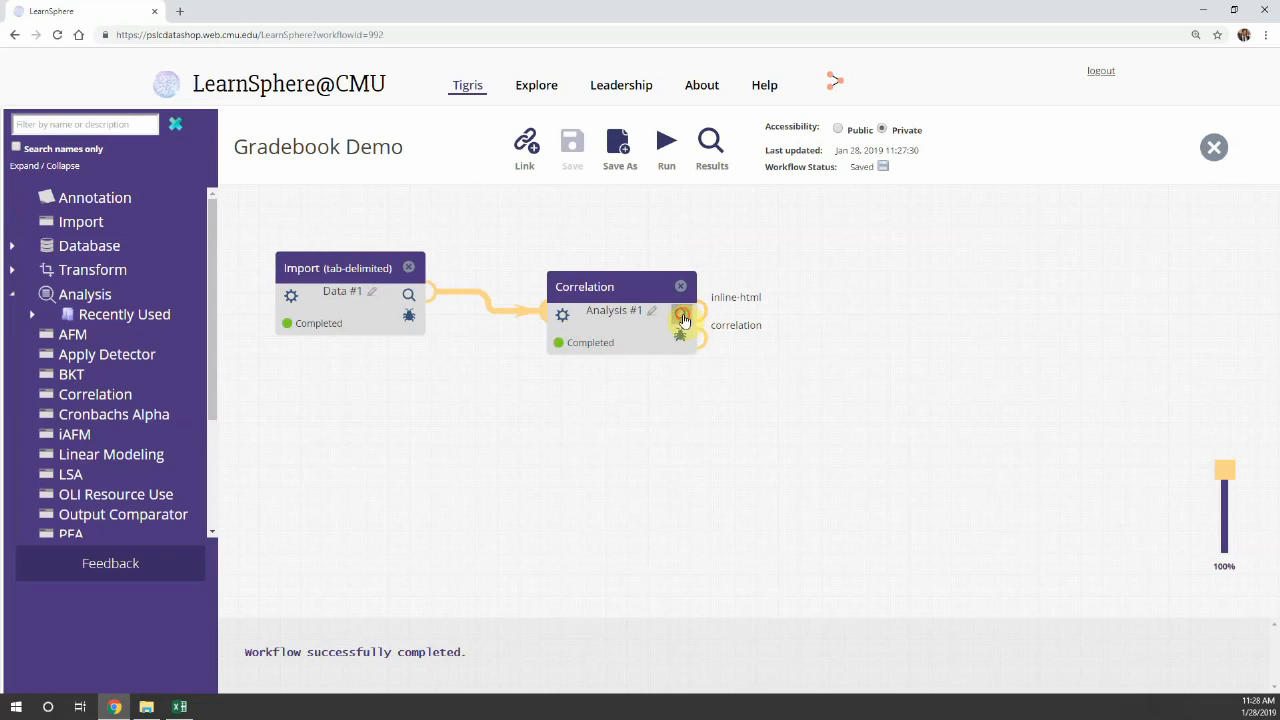
# Step: Open the Correlation output in a new window, examine the matrix down to the Final Grade row, and close the component results page
pyautogui.click(683, 318)
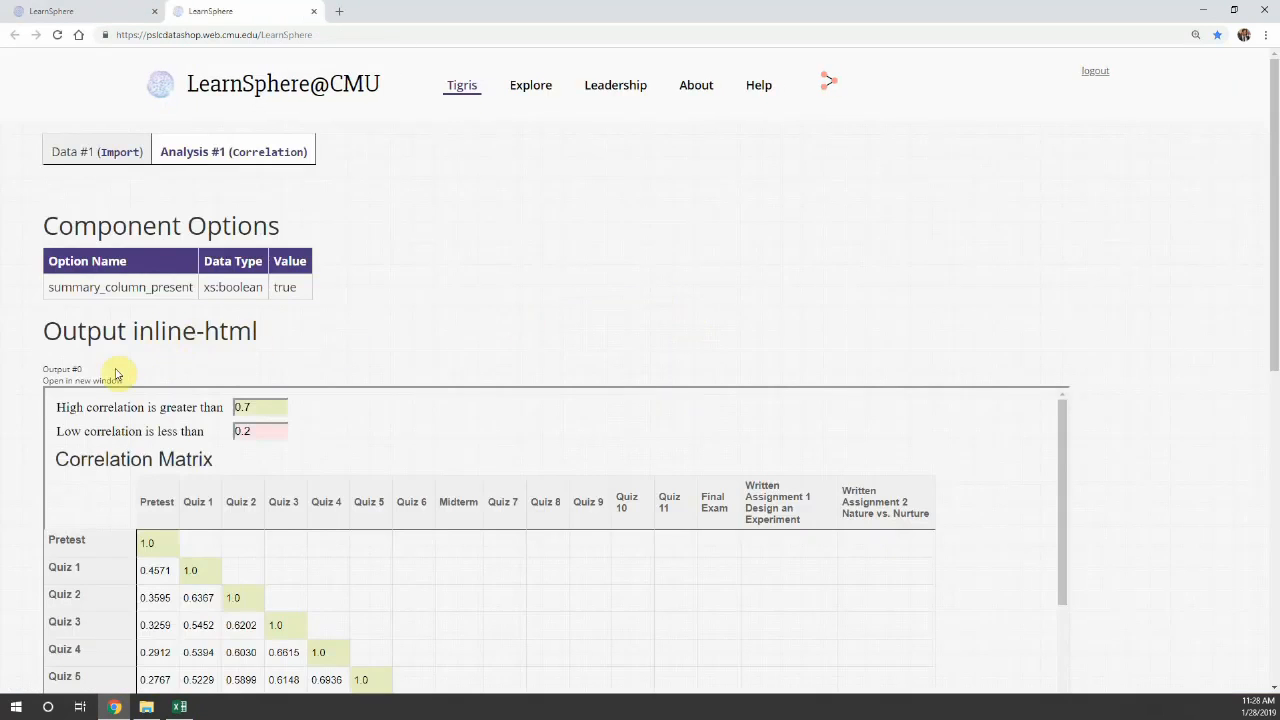
pyautogui.click(104, 381)
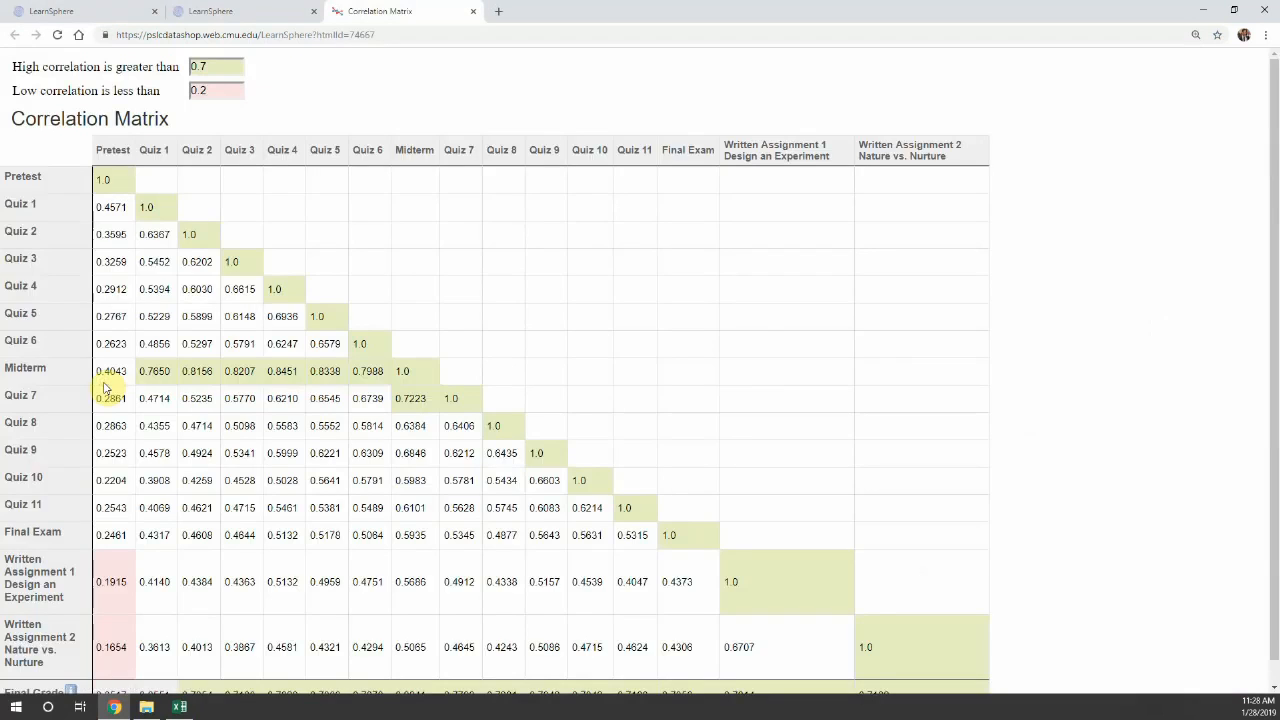
pyautogui.click(237, 63)
pyautogui.click(237, 70)
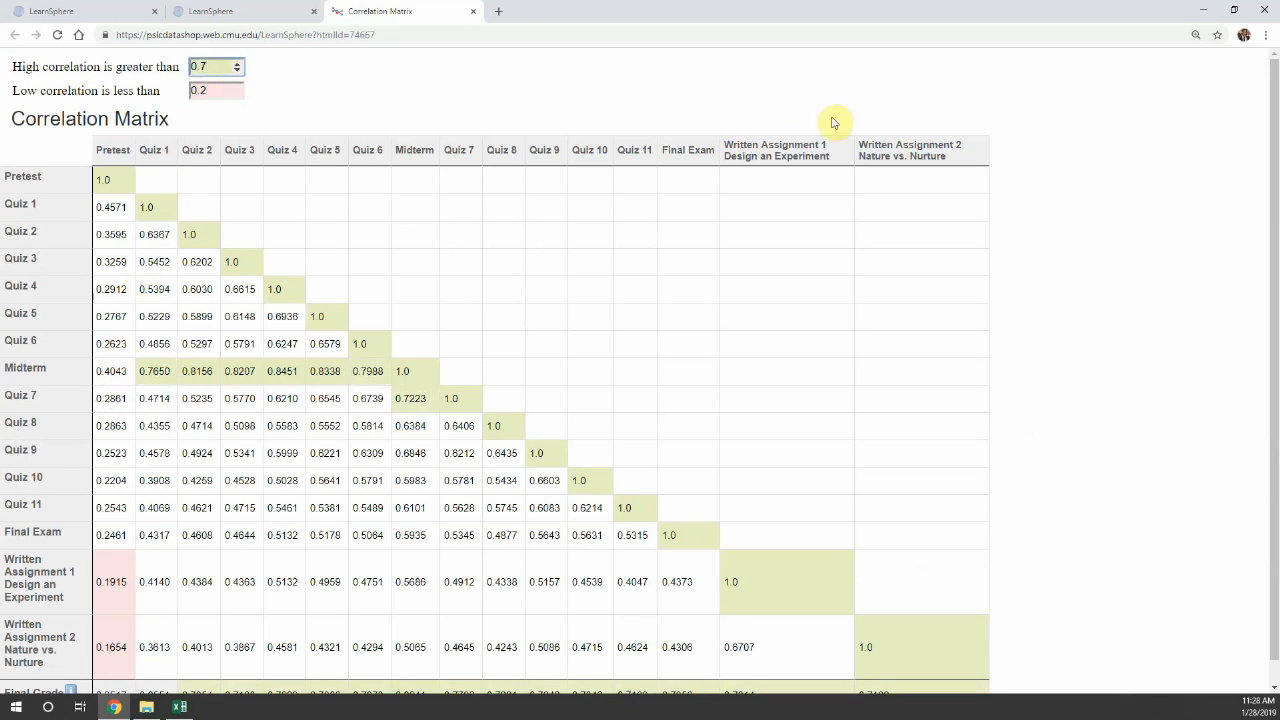
pyautogui.moveTo(1274, 145); pyautogui.dragTo(1269, 197)
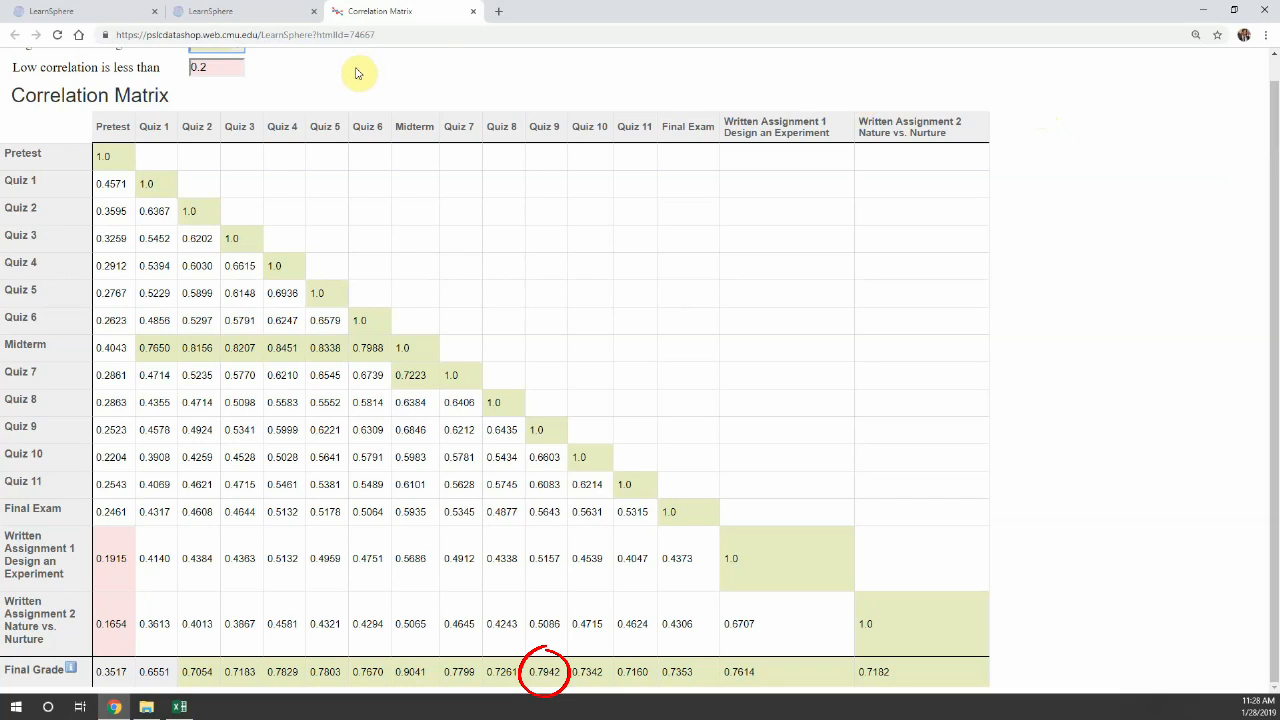
pyautogui.click(314, 12)
pyautogui.click(314, 12)
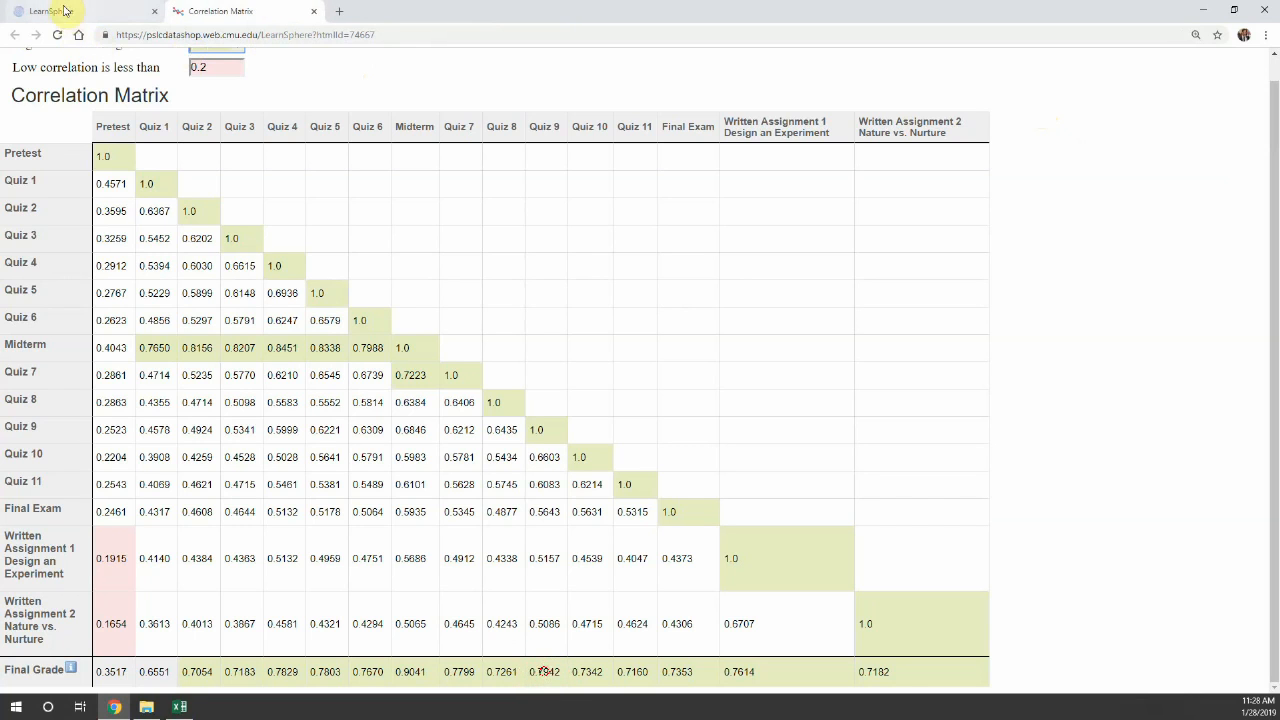
# Step: Return to the Gradebook Demo workflow, add a second Import component below the first, and set its own-file upload to the Tab-Delimited data type
pyautogui.click(62, 10)
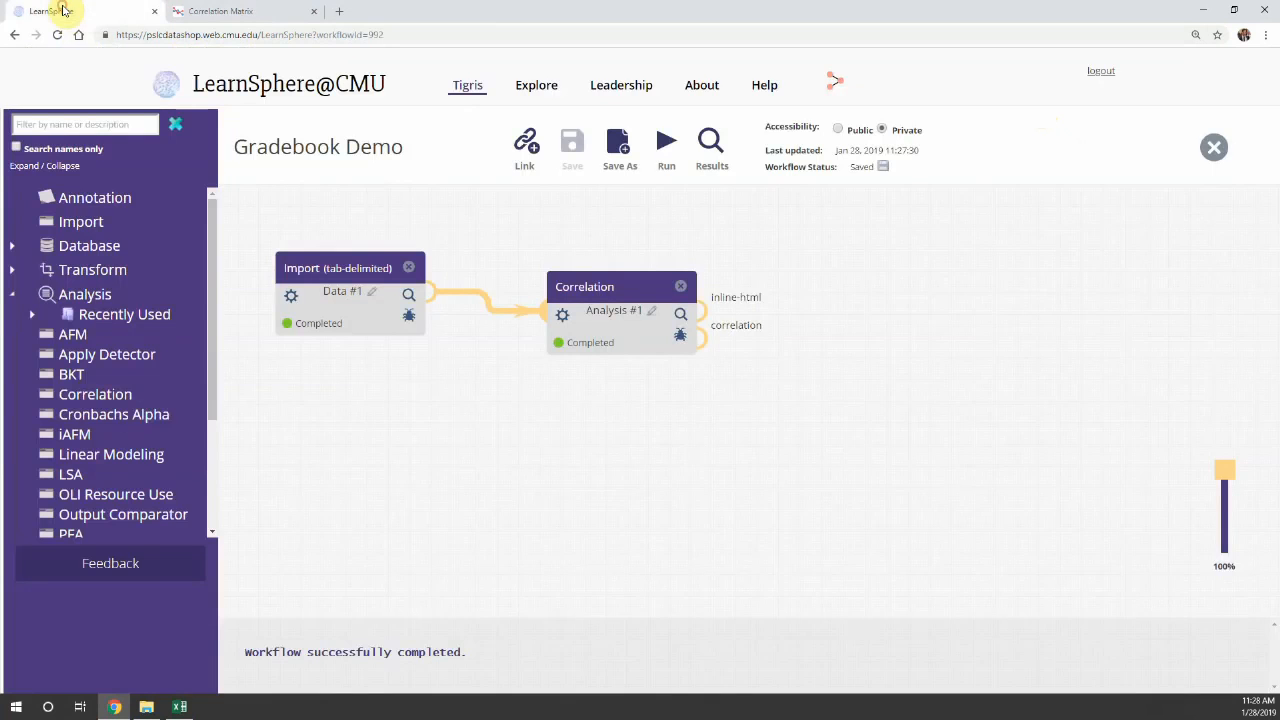
pyautogui.moveTo(72, 229); pyautogui.dragTo(343, 388)
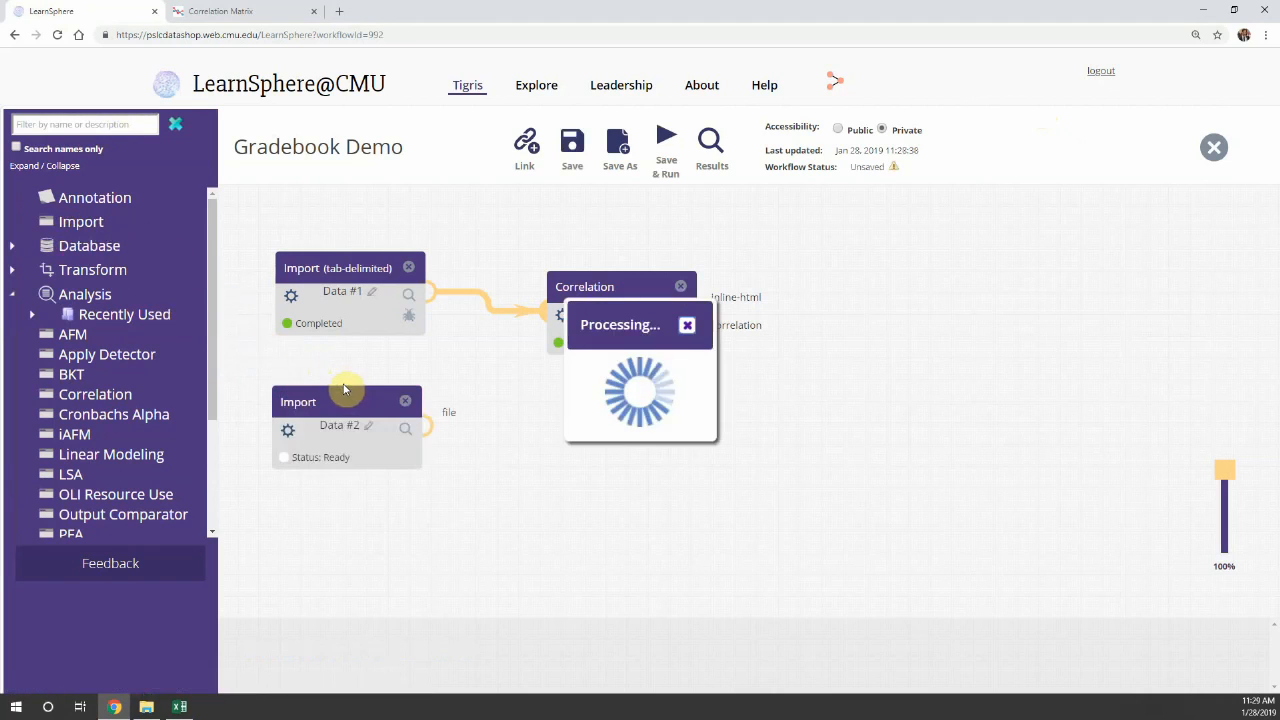
pyautogui.click(288, 437)
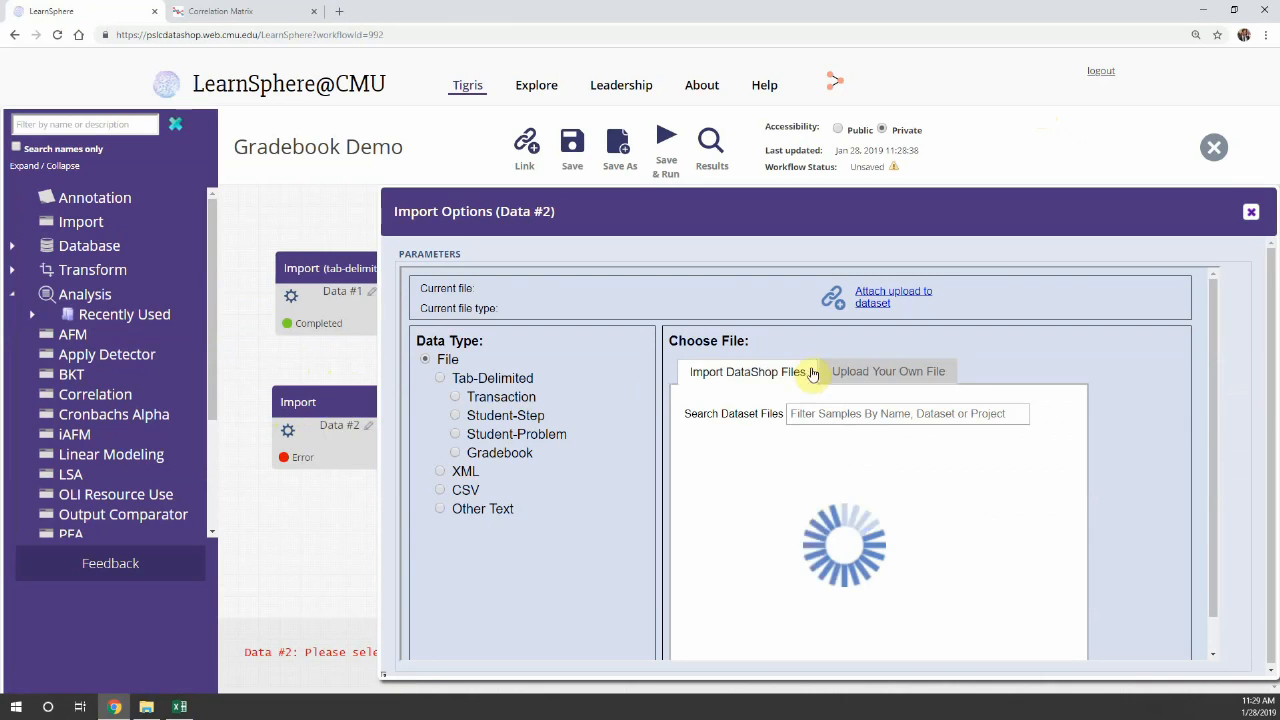
pyautogui.click(862, 374)
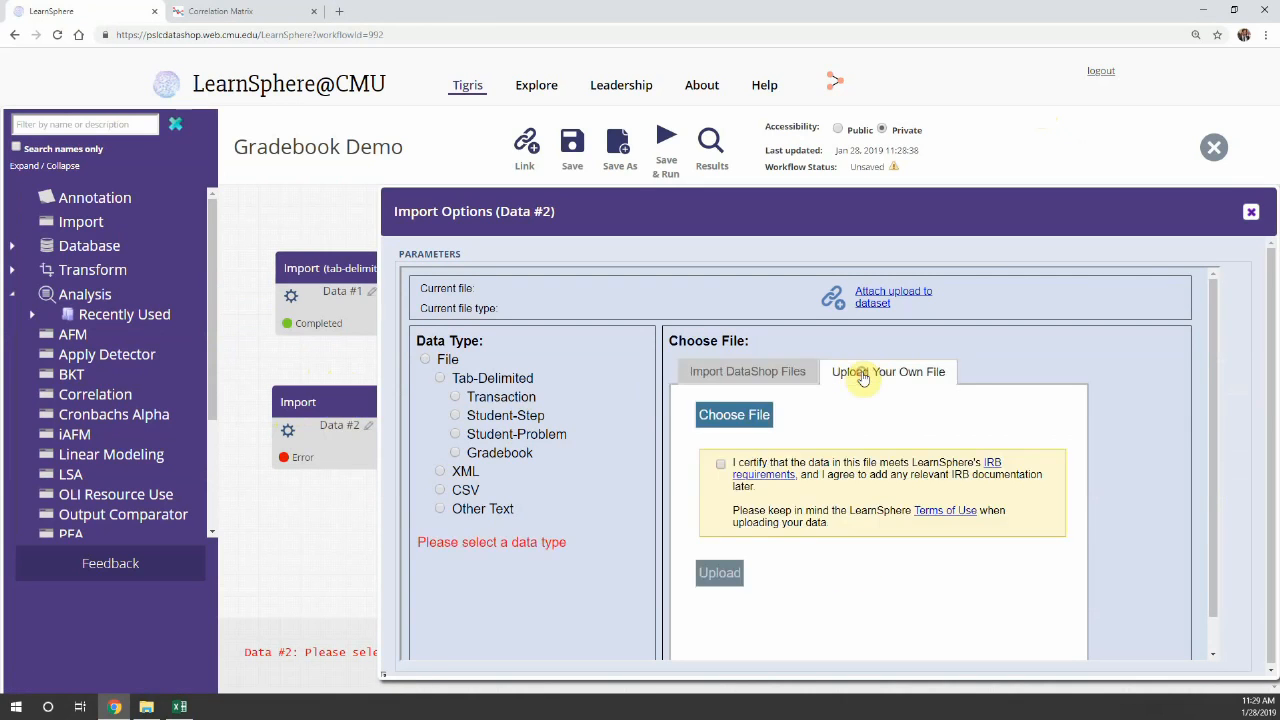
pyautogui.click(505, 378)
# Step: Upload OLI-Psych_Q9.txt to the second Import component, certifying that it meets the IRB requirements, and close the import options
pyautogui.click(719, 425)
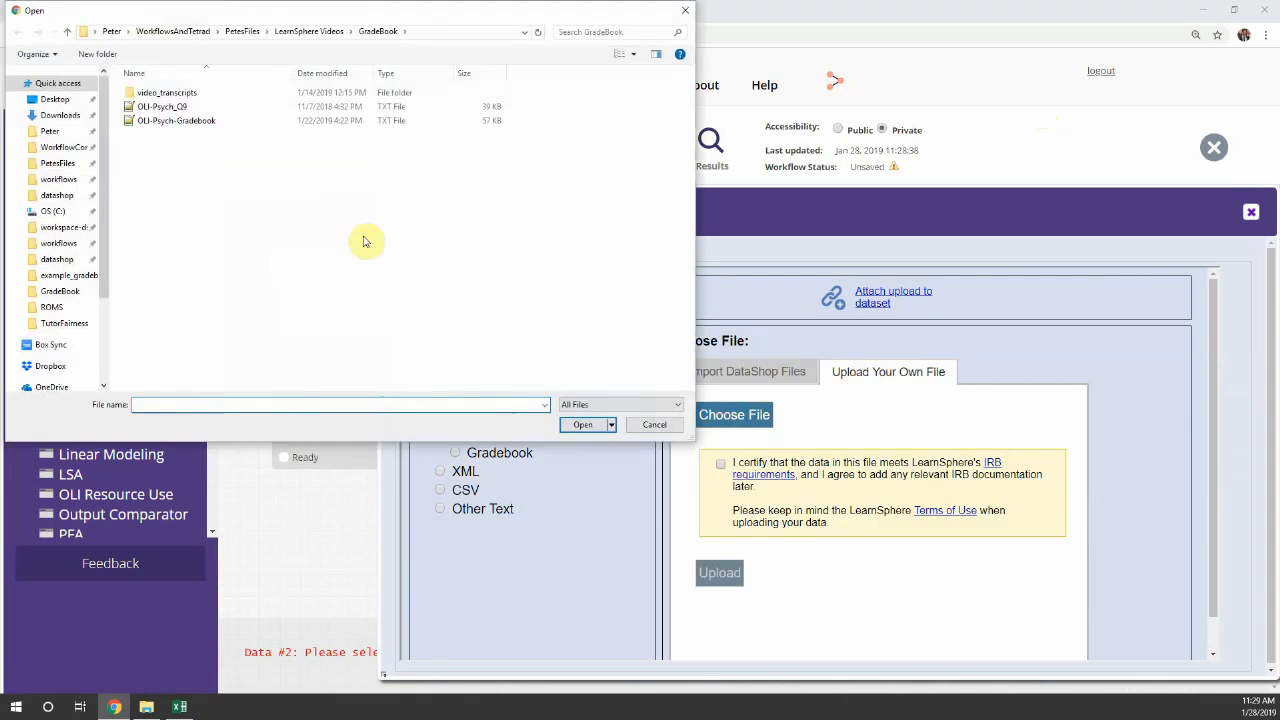
pyautogui.click(177, 108)
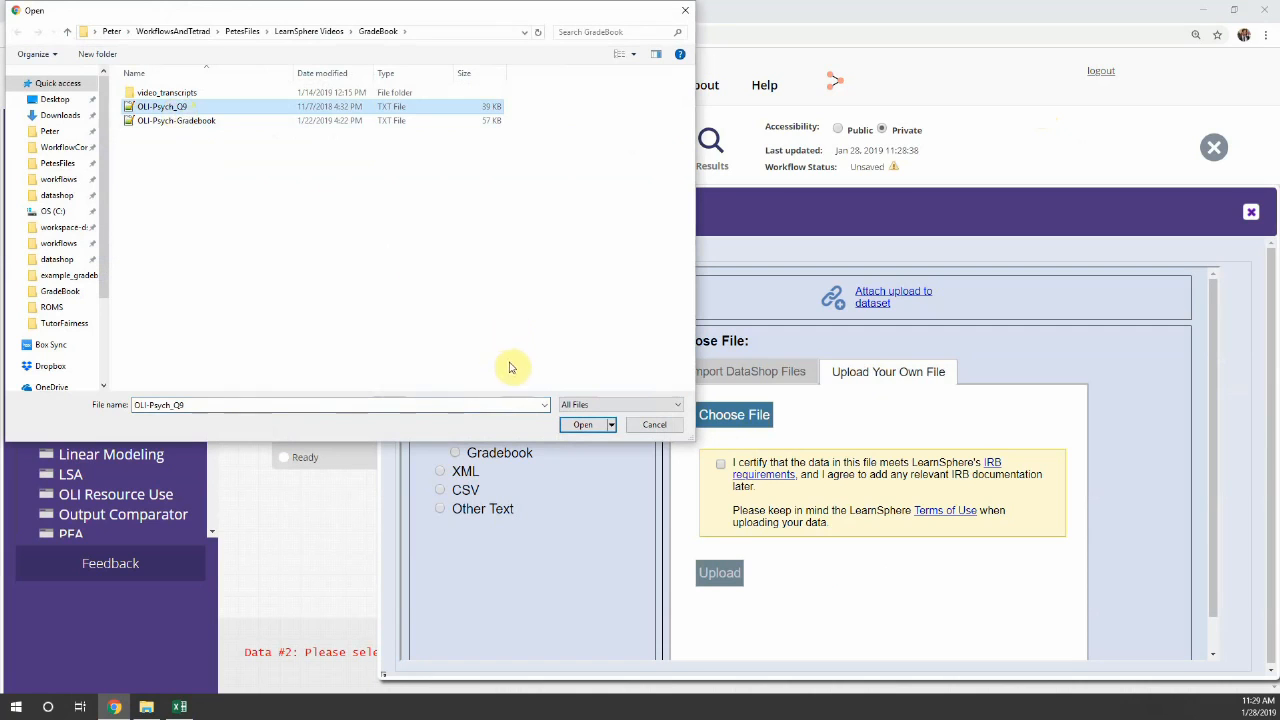
pyautogui.click(581, 426)
pyautogui.click(853, 465)
pyautogui.click(734, 572)
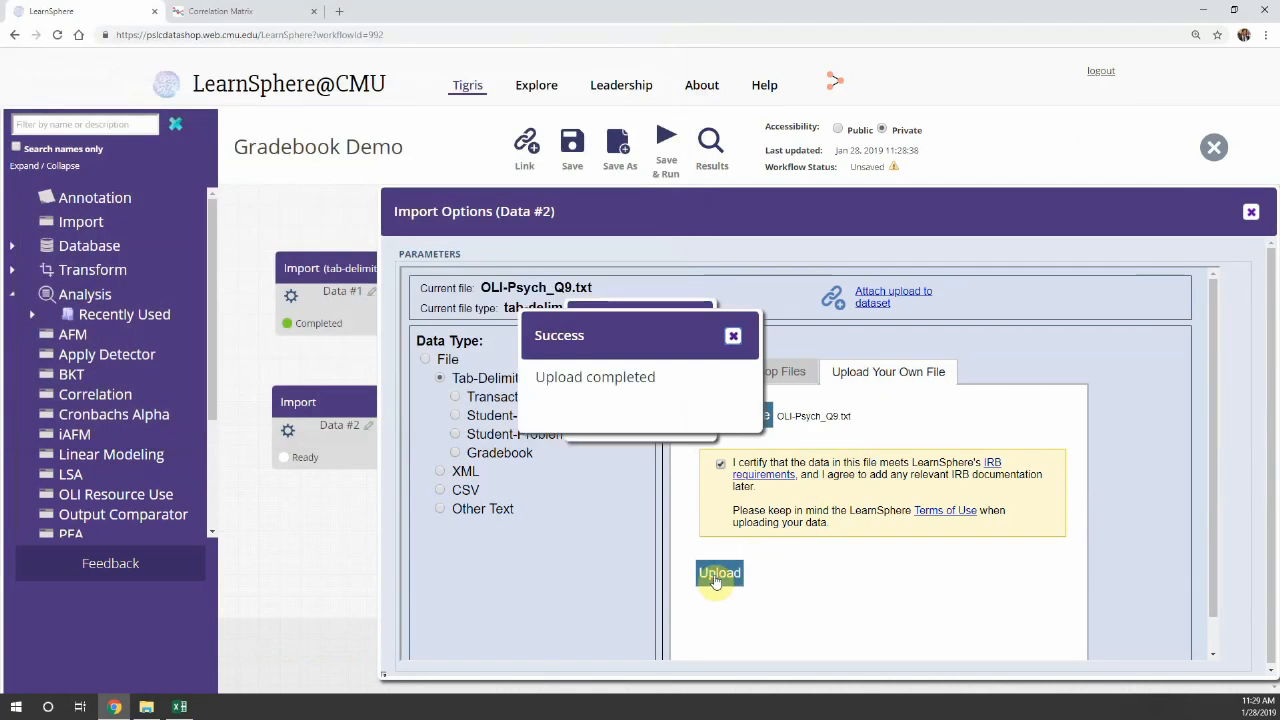
pyautogui.click(310, 507)
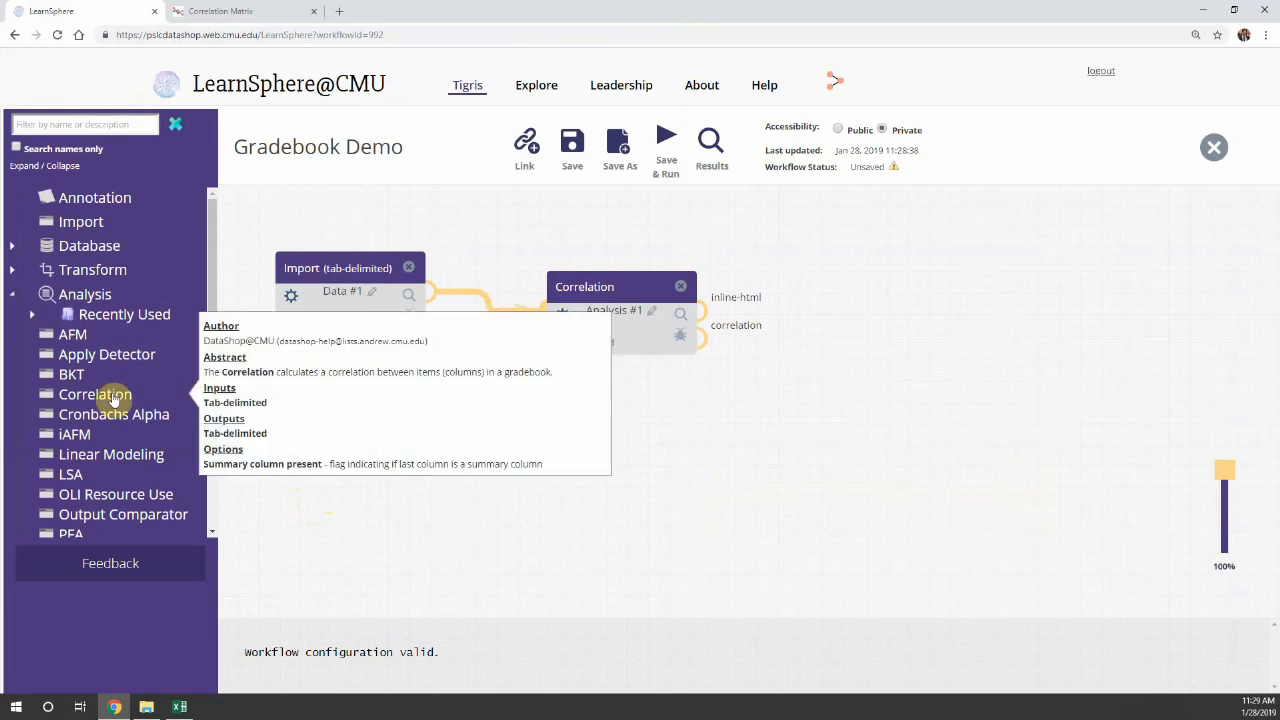
# Step: Add a Cronbachs Alpha analysis component beside the second Import and connect the import's file output to its gradebook input
pyautogui.moveTo(105, 423); pyautogui.dragTo(646, 400)
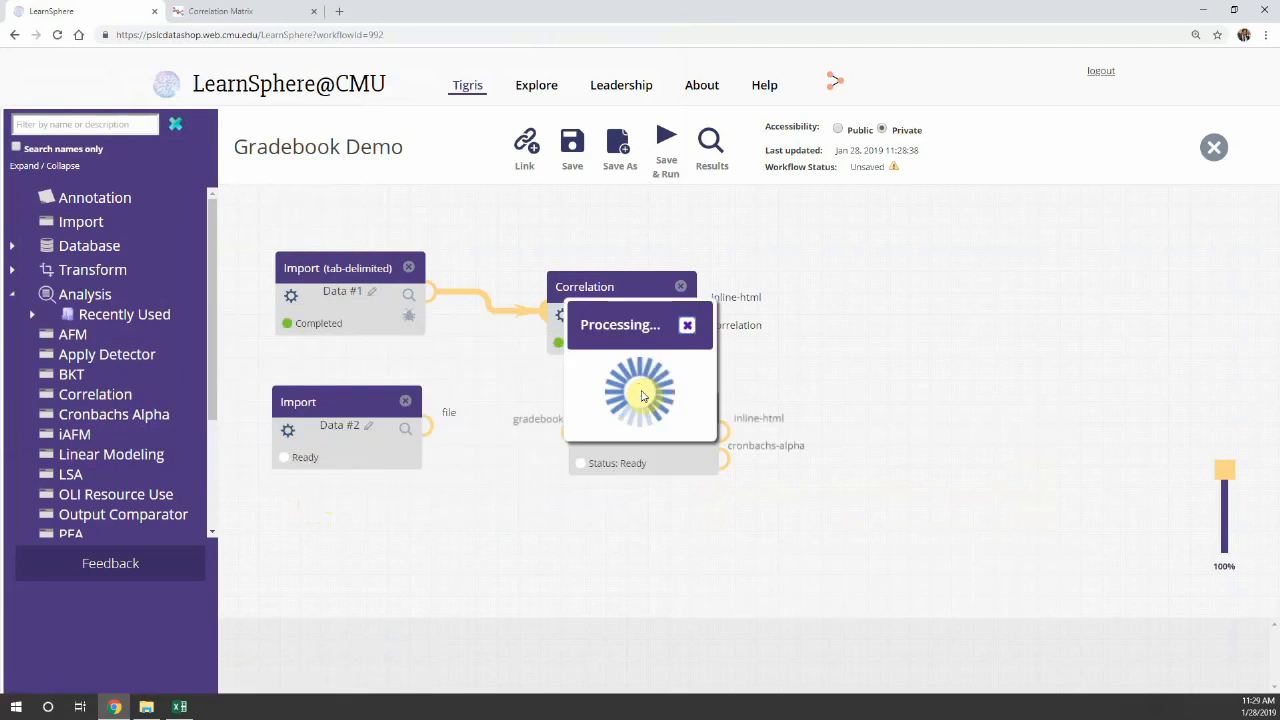
pyautogui.moveTo(507, 450); pyautogui.dragTo(566, 434)
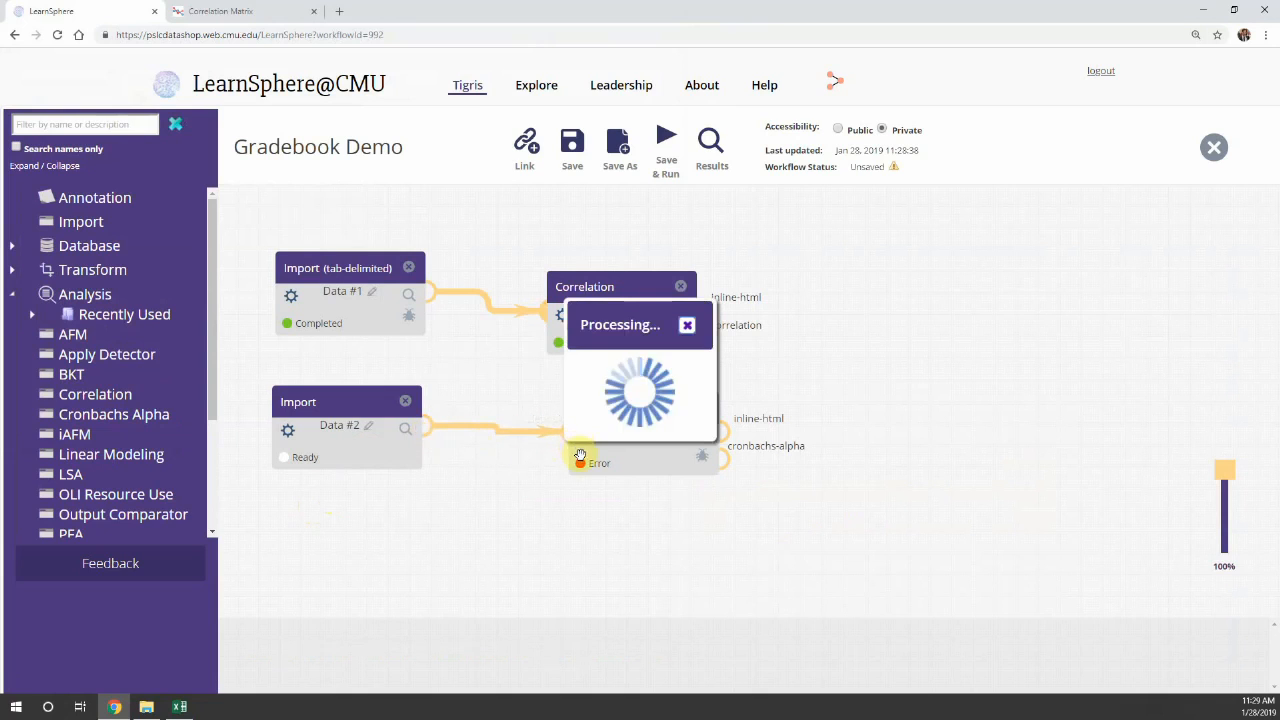
# Step: Set the Cronbachs Alpha component's Is Summary Column Present option to True and close its options
pyautogui.click(586, 442)
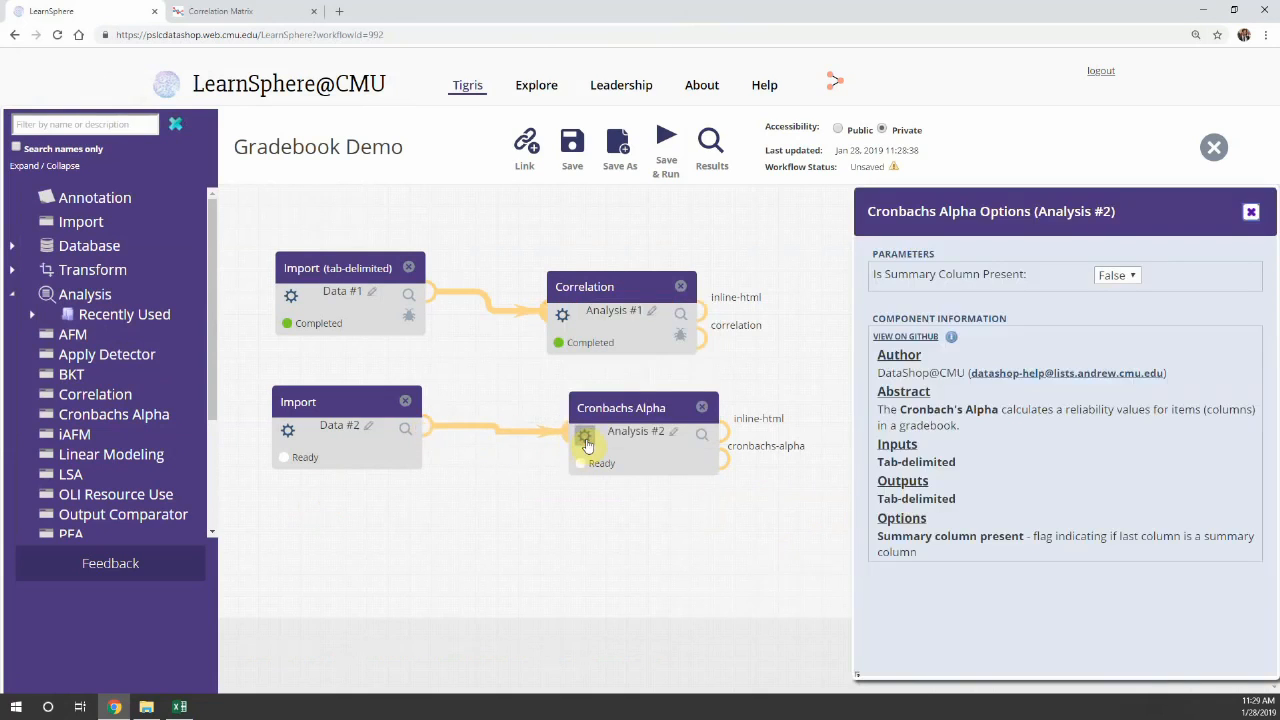
pyautogui.click(1116, 276)
pyautogui.click(1130, 296)
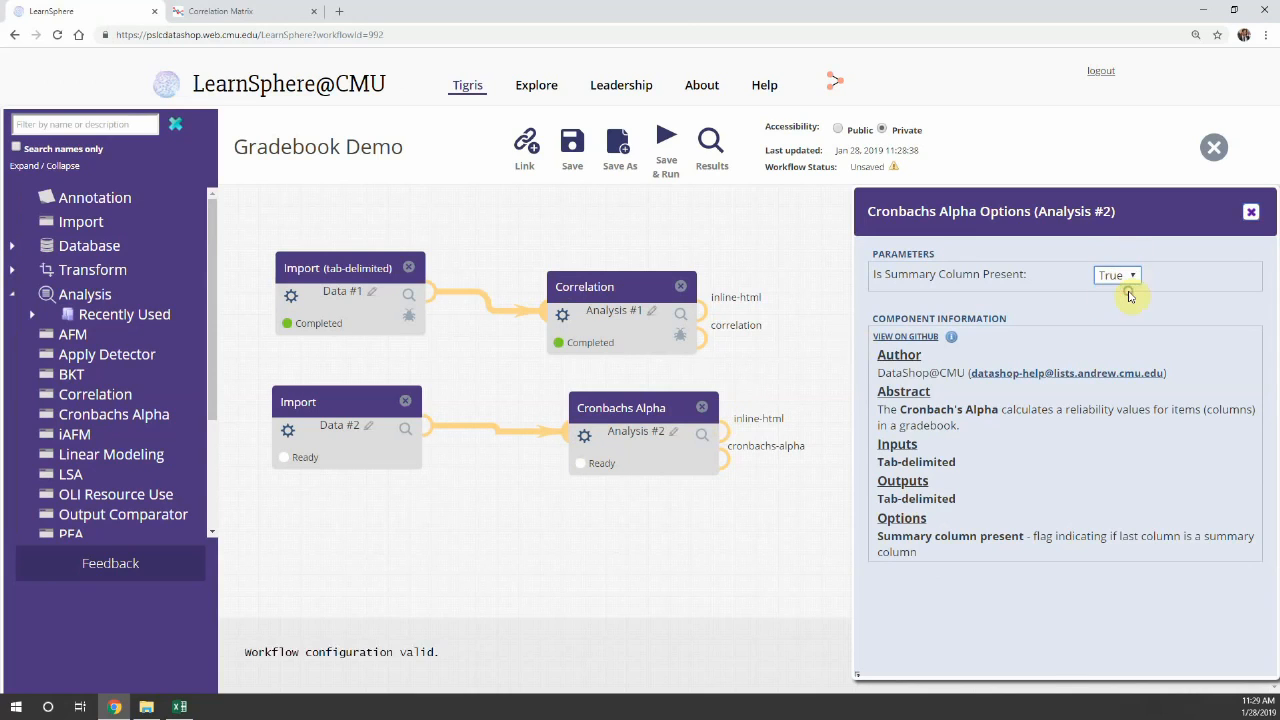
pyautogui.click(828, 380)
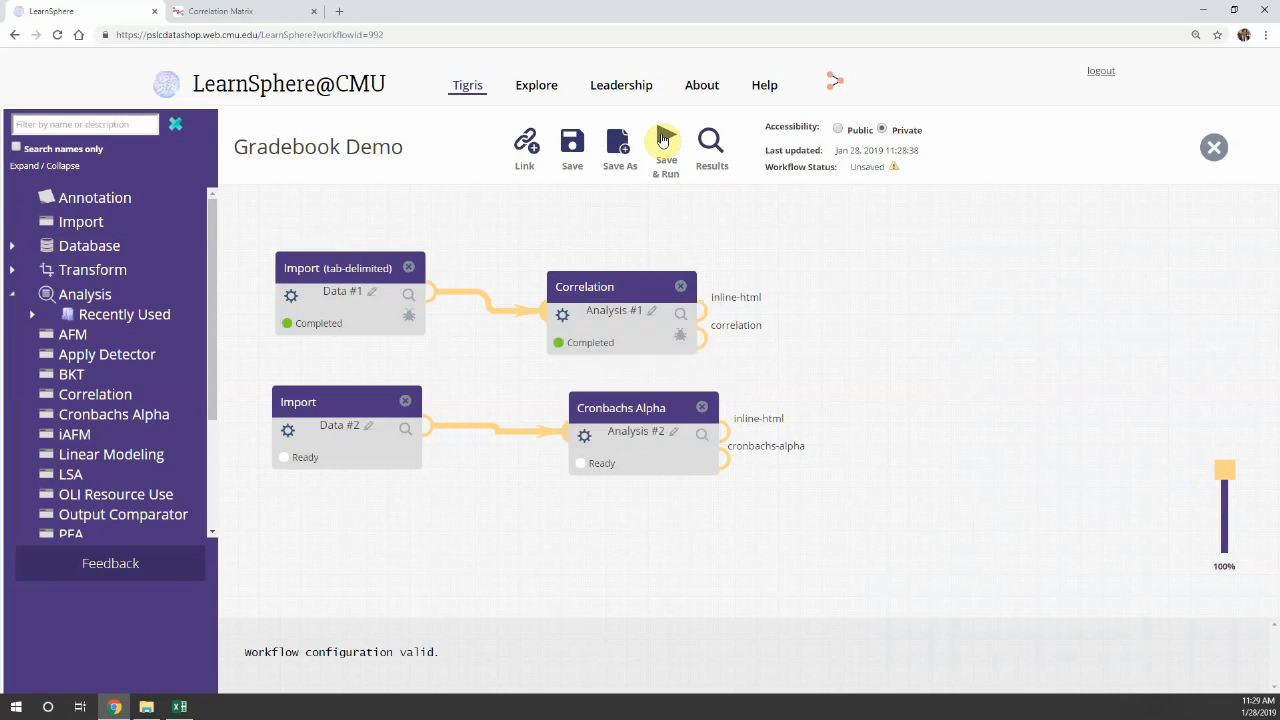
# Step: Save and run the workflow, and preview the data output by the second Import component
pyautogui.click(661, 140)
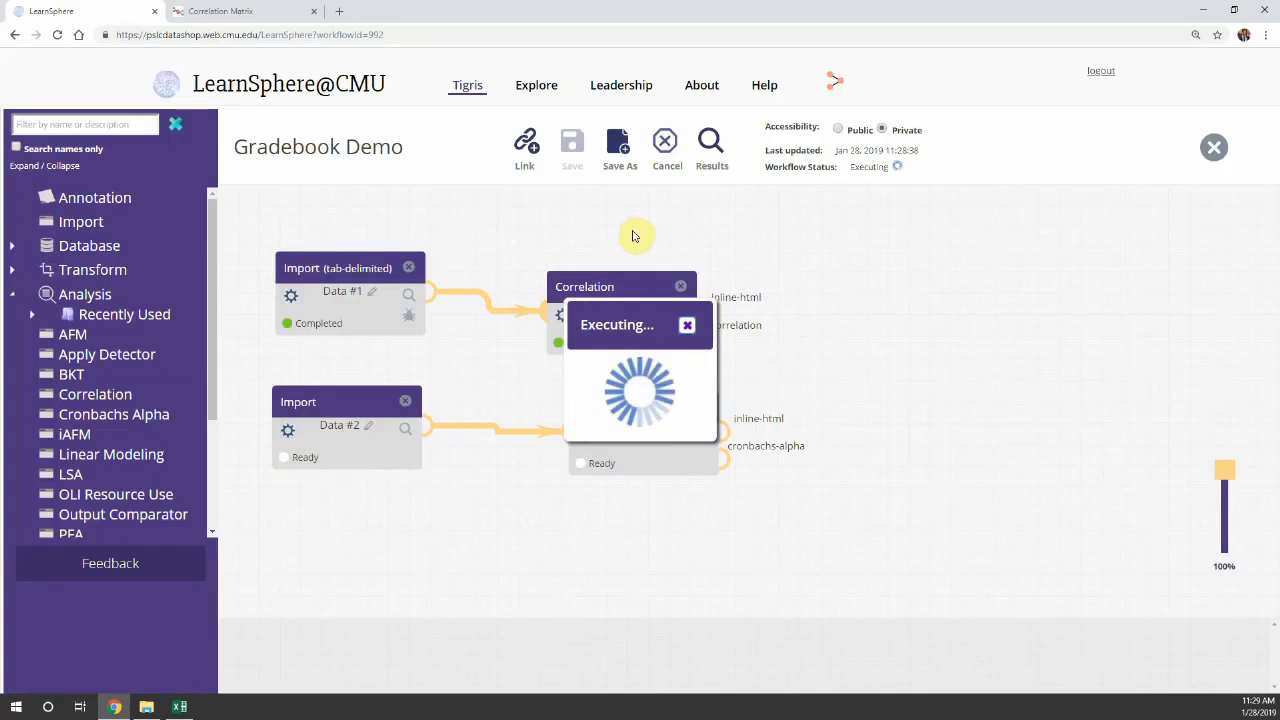
pyautogui.click(428, 430)
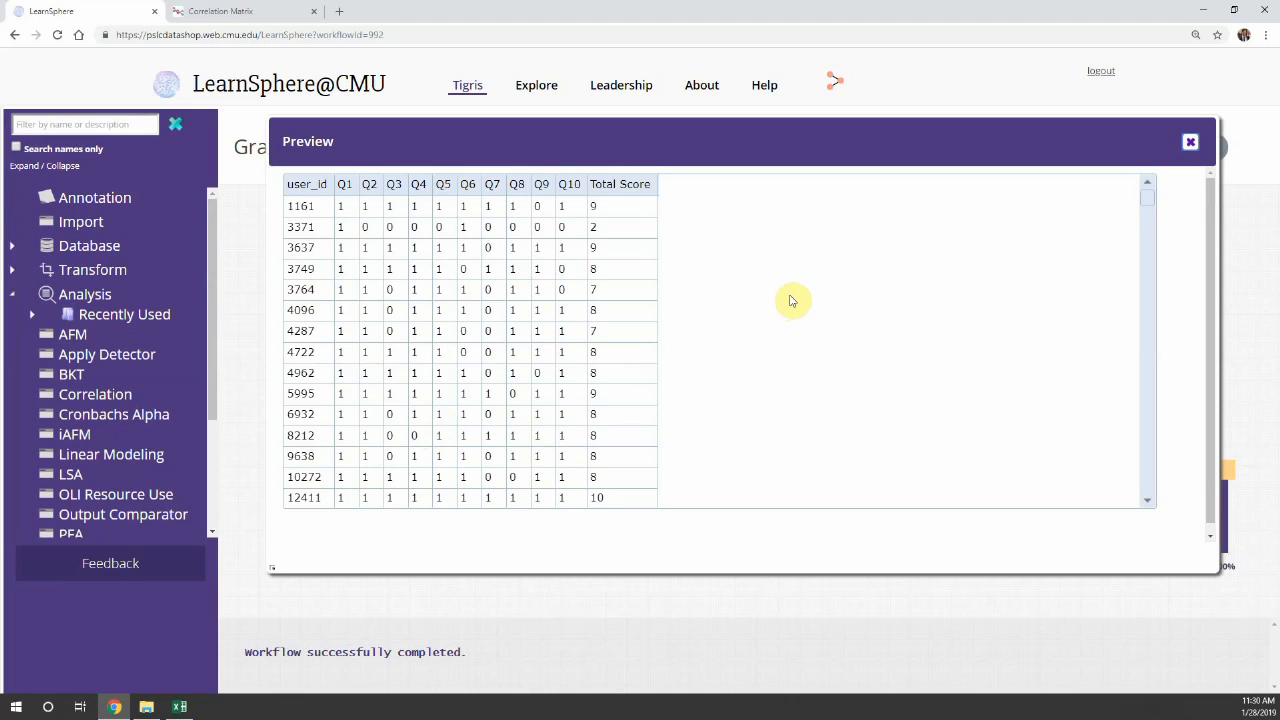
pyautogui.click(1193, 145)
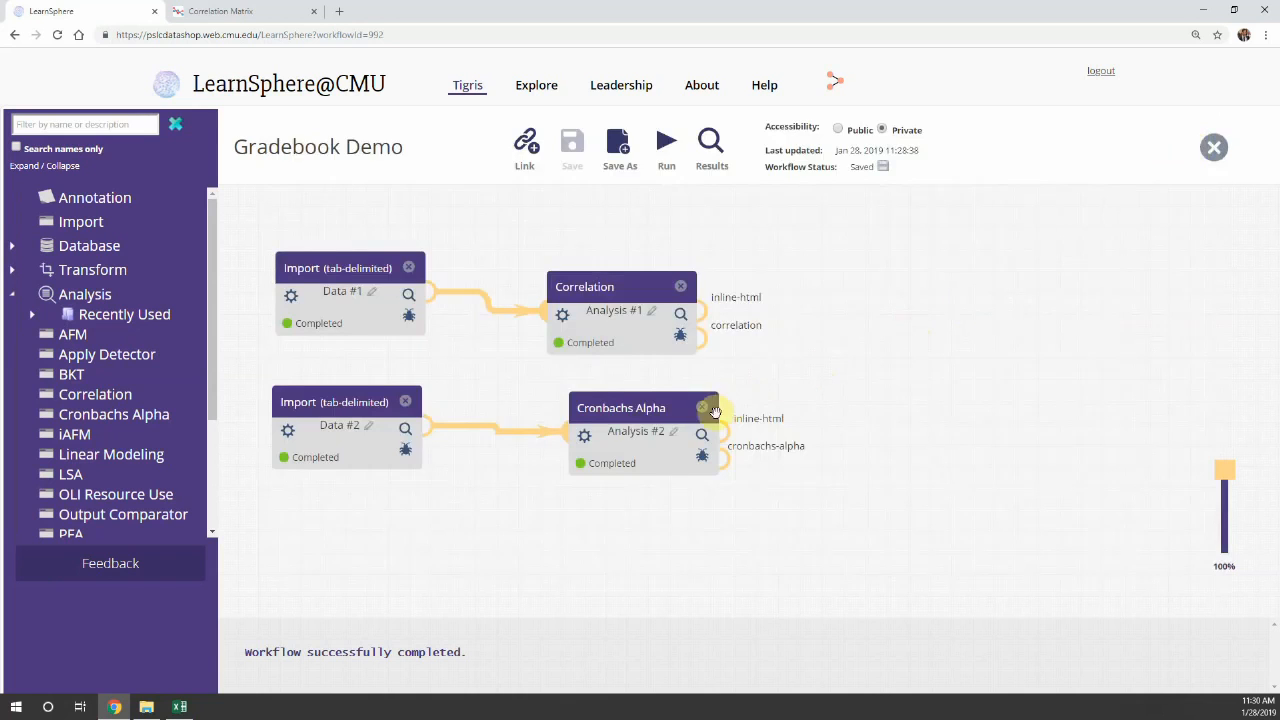
# Step: Open the Cronbachs Alpha component's results and examine the Reliability table's alpha for all items and with each question from Q1 to Q10 excluded
pyautogui.click(703, 441)
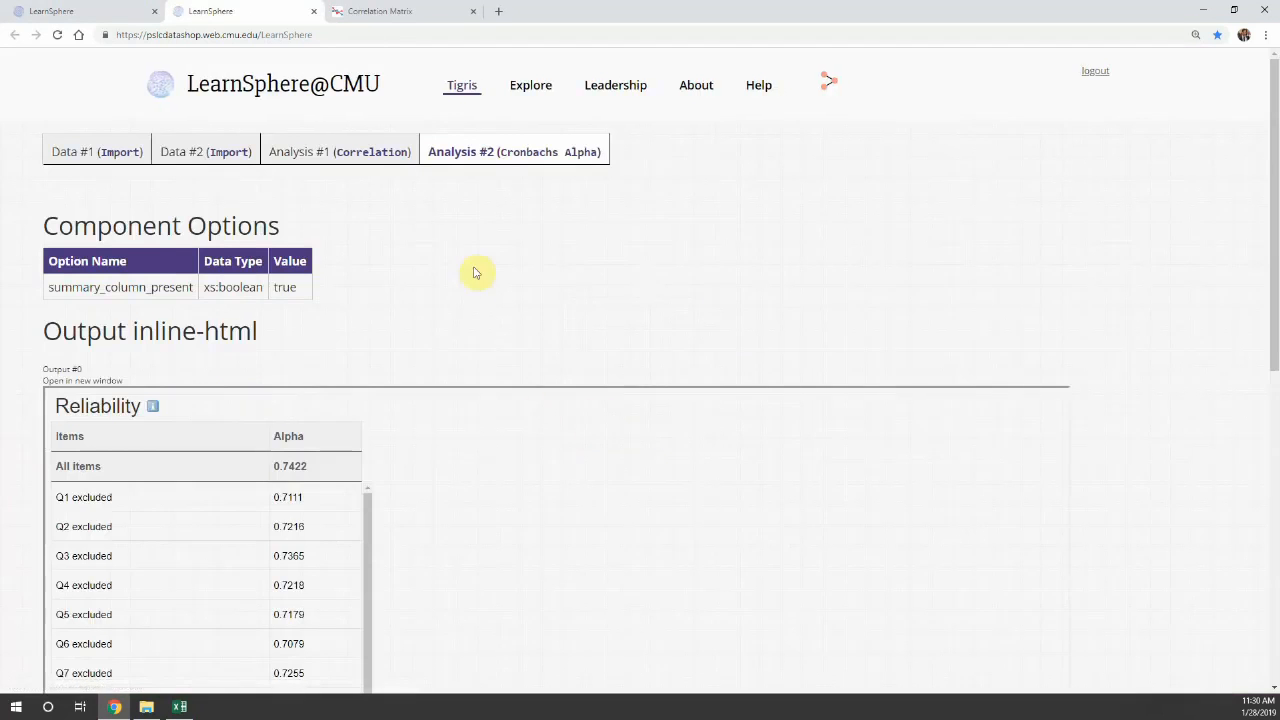
pyautogui.scroll(-3, 677, 234)
pyautogui.scroll(-1, 673, 190)
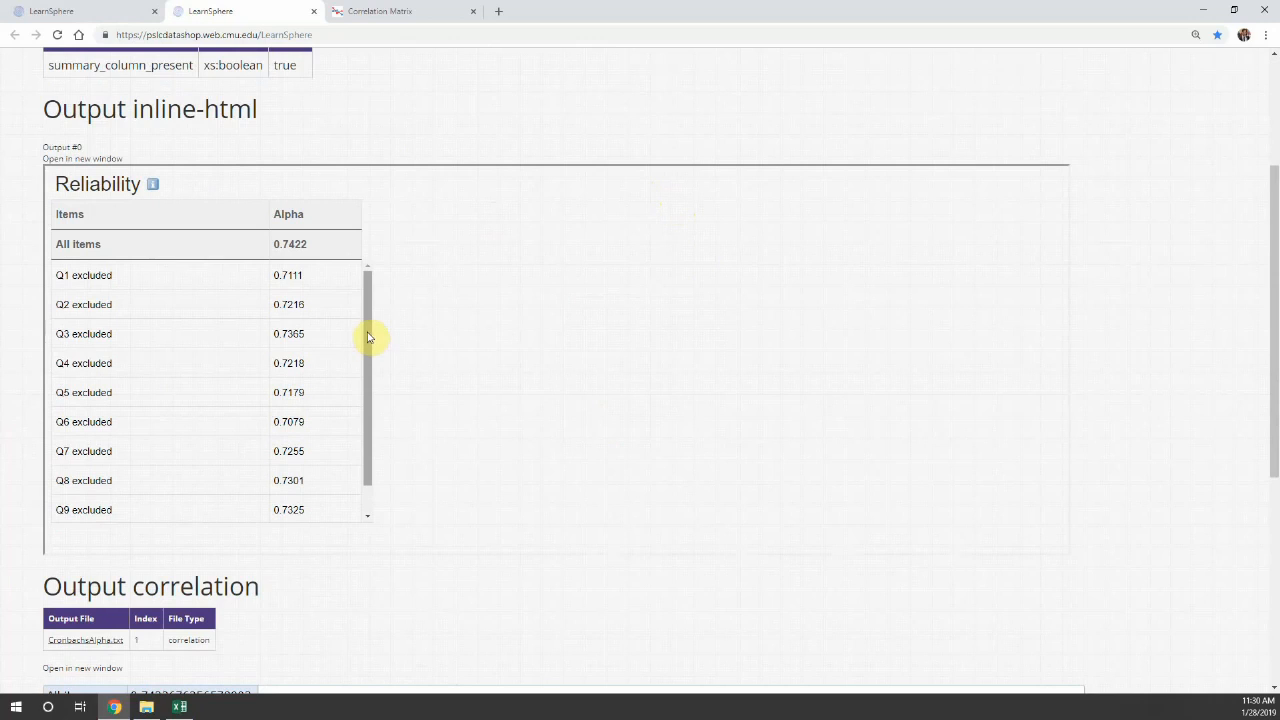
pyautogui.scroll(-1, 370, 340)
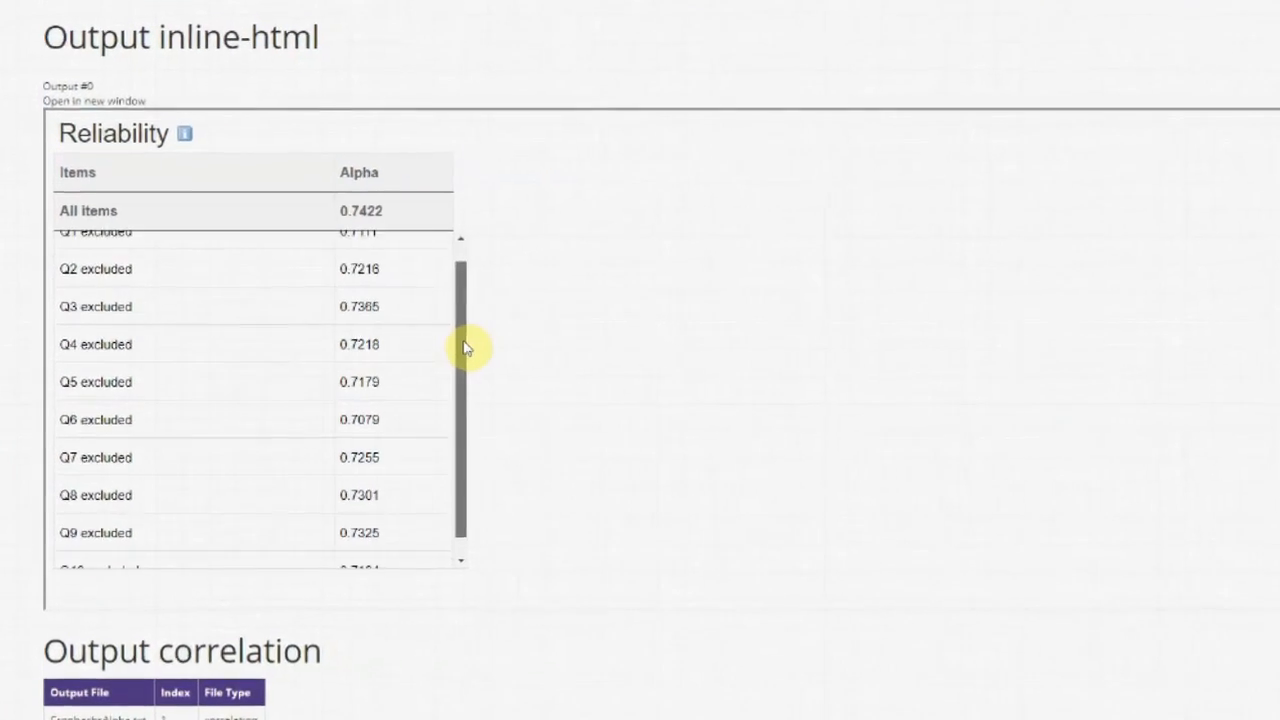
pyautogui.scroll(1, 494, 342)
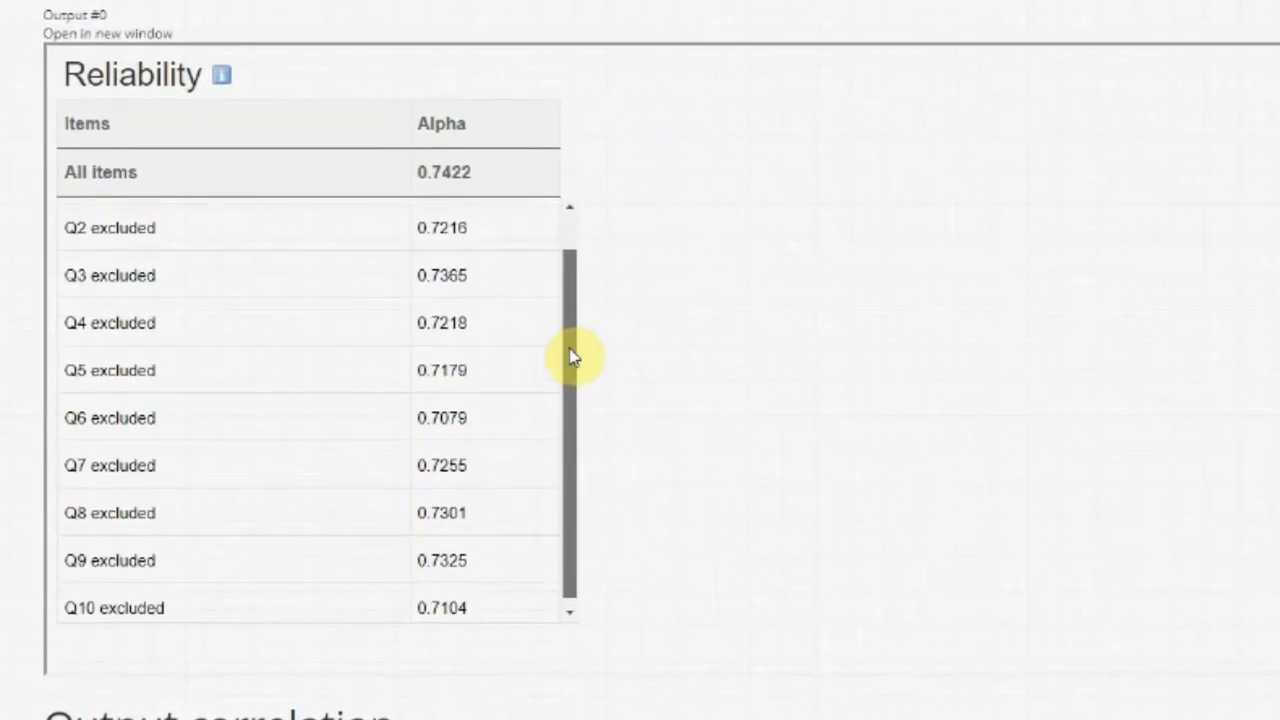
pyautogui.moveTo(572, 328); pyautogui.dragTo(573, 301)
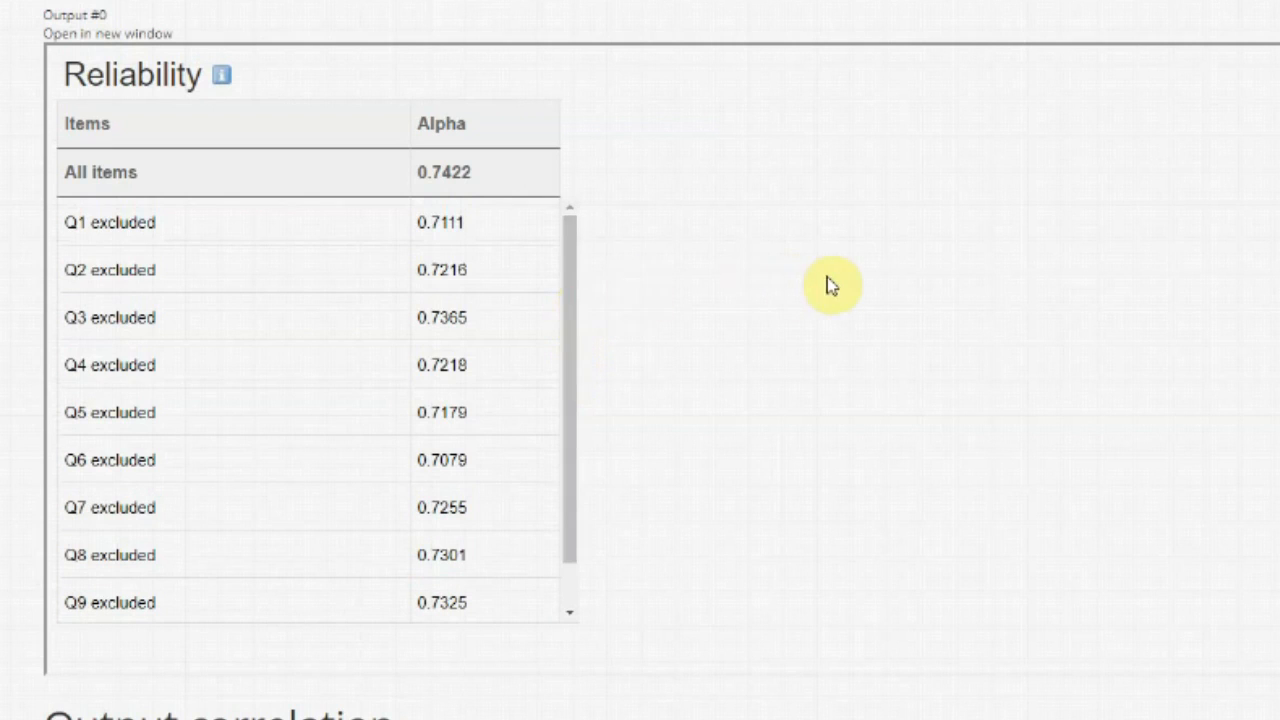